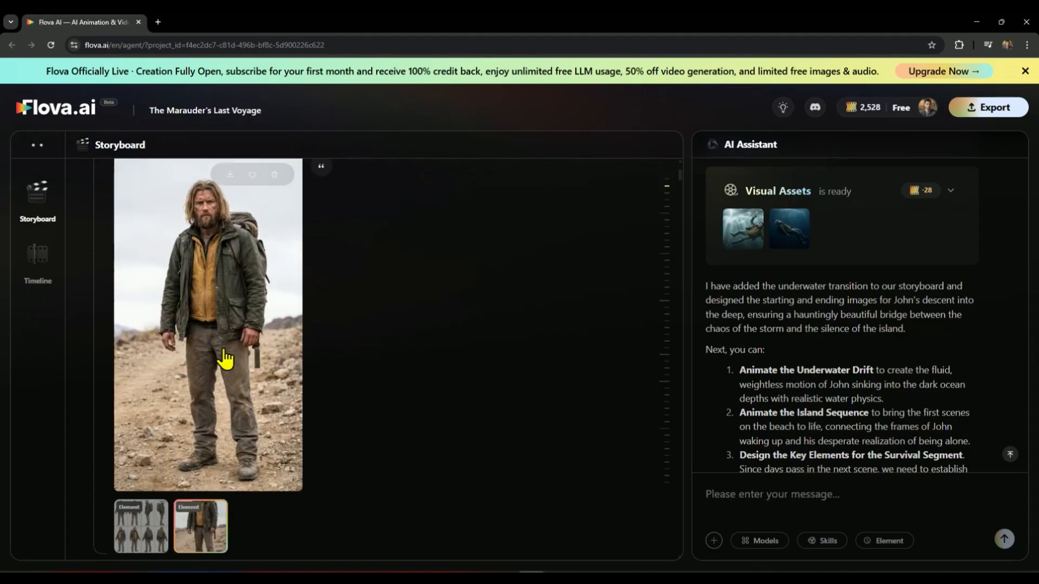
# Step: Examine the reference images of the storyboard's character and ship elements, from the survivalist and Element_Sea_Captain through the Iron Maiden ship
pyautogui.scroll(-8, 239, 300)
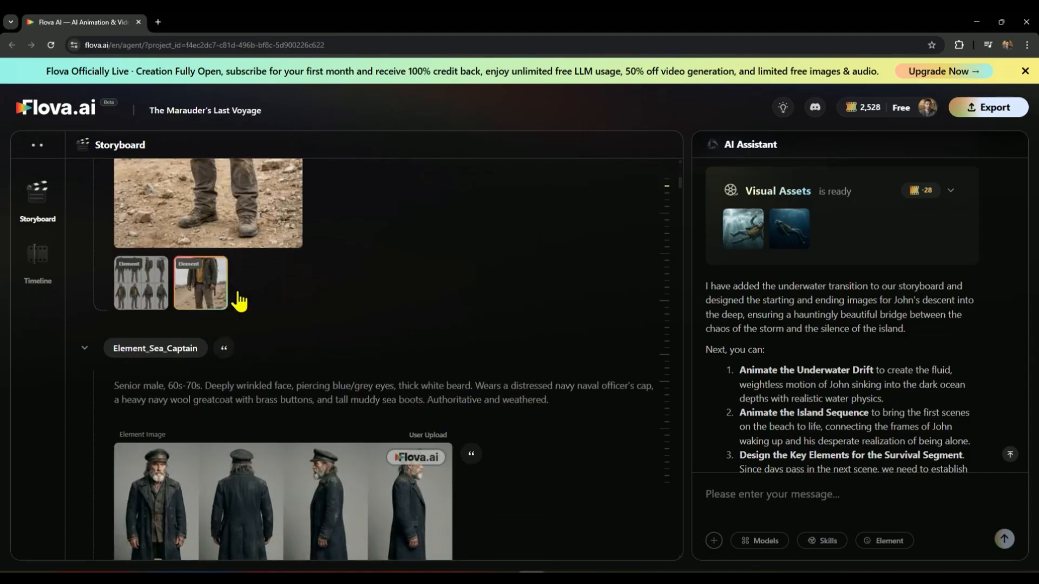
pyautogui.scroll(-8, 309, 396)
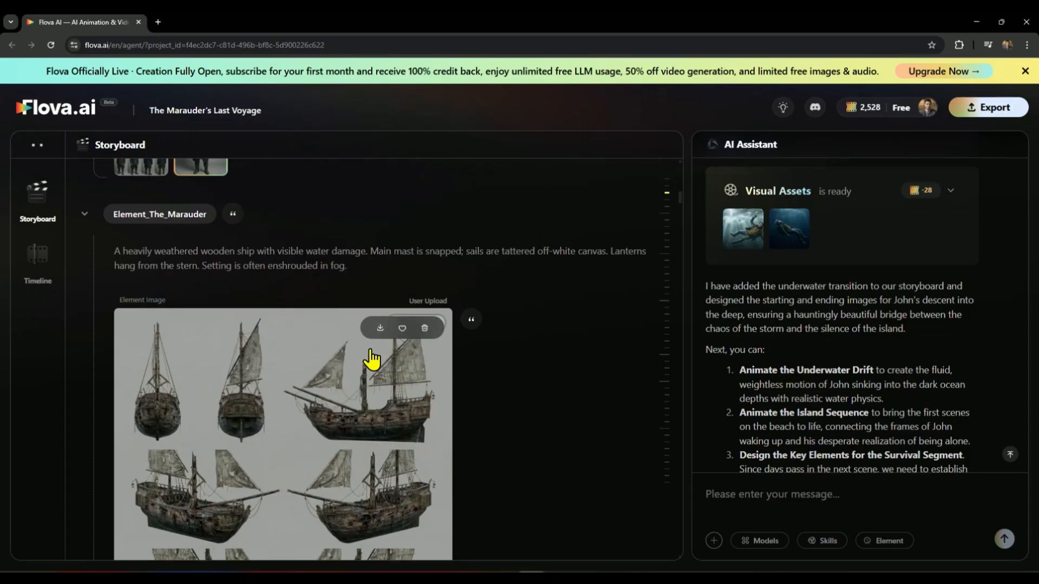
pyautogui.scroll(-3, 371, 359)
pyautogui.scroll(8, 371, 360)
pyautogui.scroll(4, 371, 359)
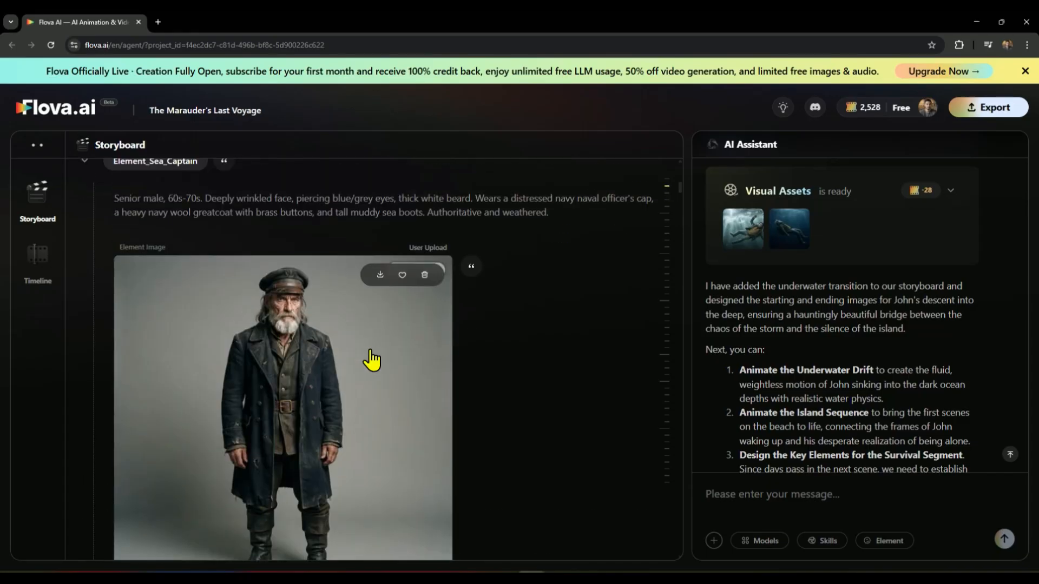
pyautogui.scroll(-10, 371, 359)
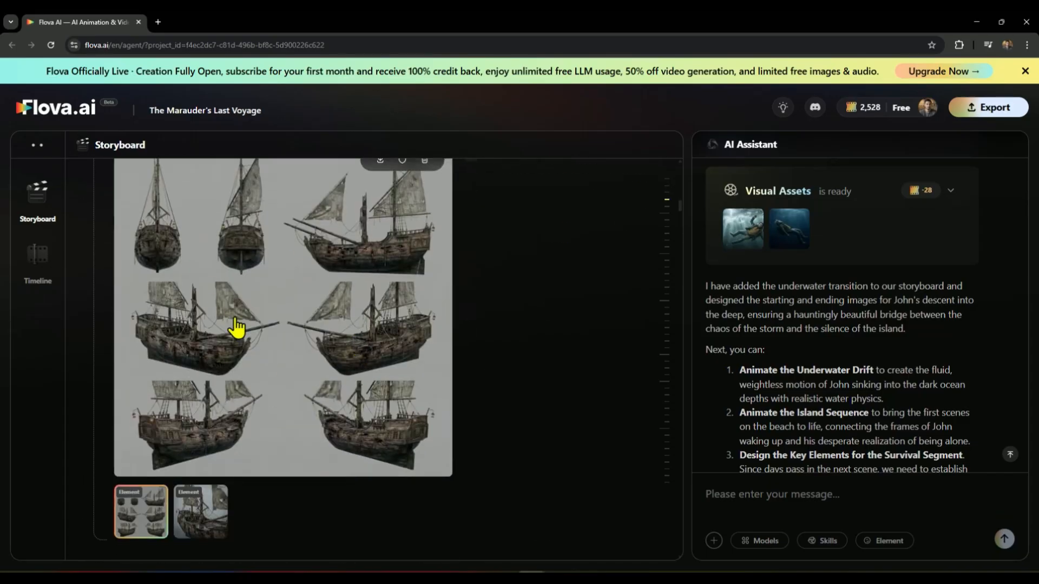
pyautogui.scroll(-9, 320, 339)
pyautogui.scroll(-8, 224, 463)
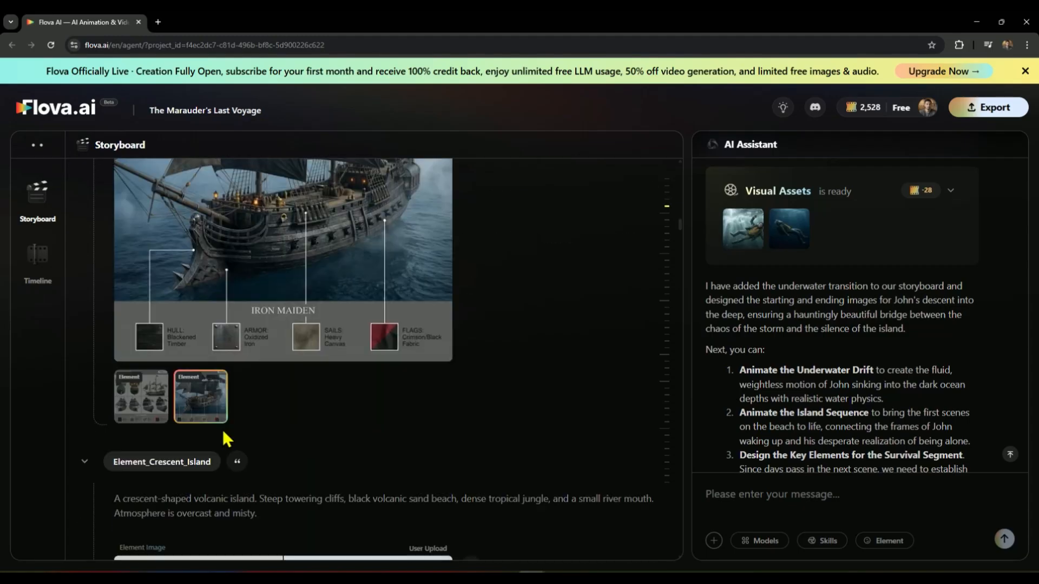
pyautogui.click(198, 402)
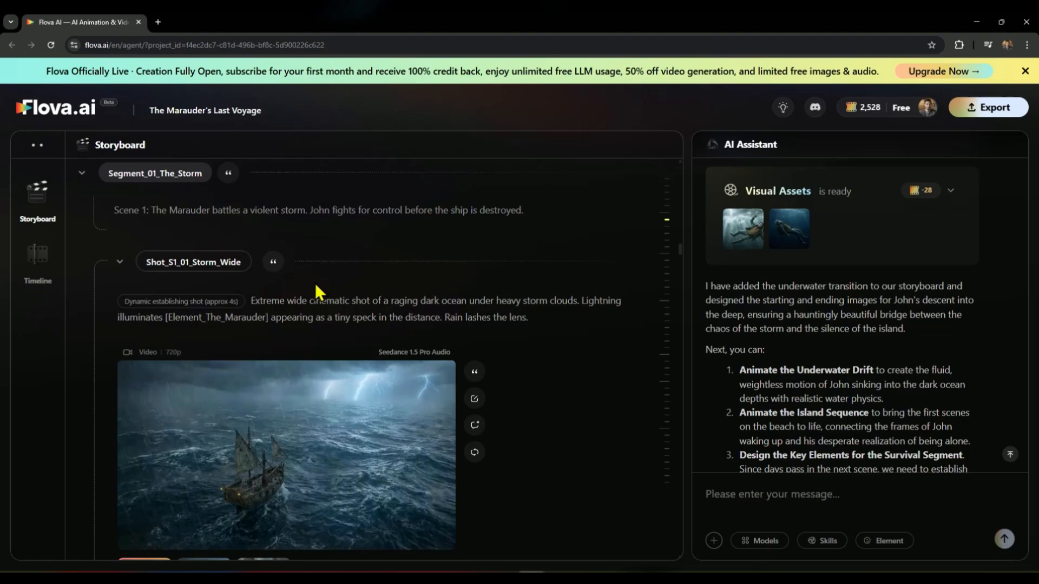
# Step: View the start and end frames of the opening storm shot and play its generated video
pyautogui.scroll(-2, 487, 217)
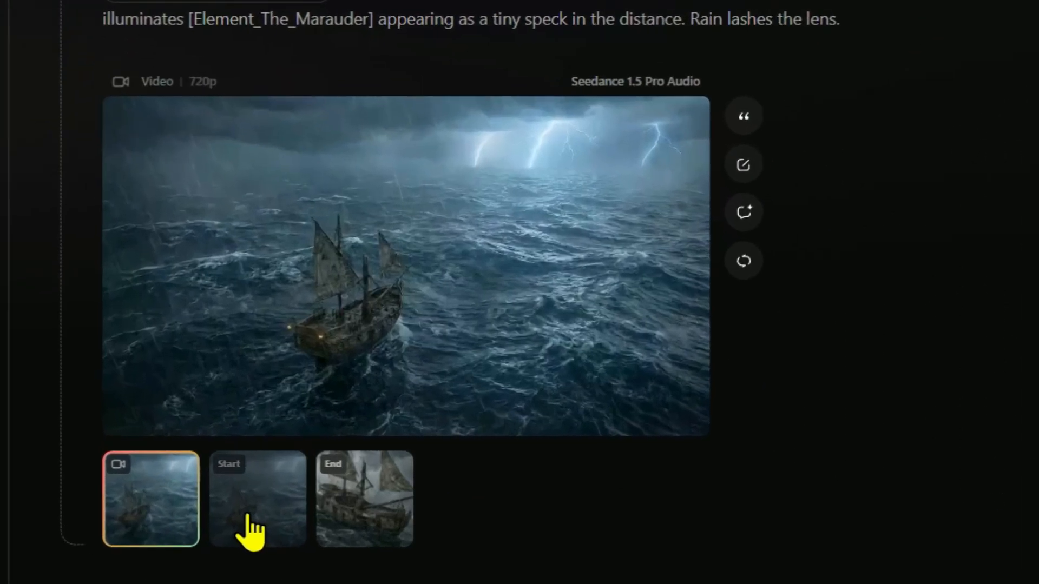
pyautogui.click(210, 481)
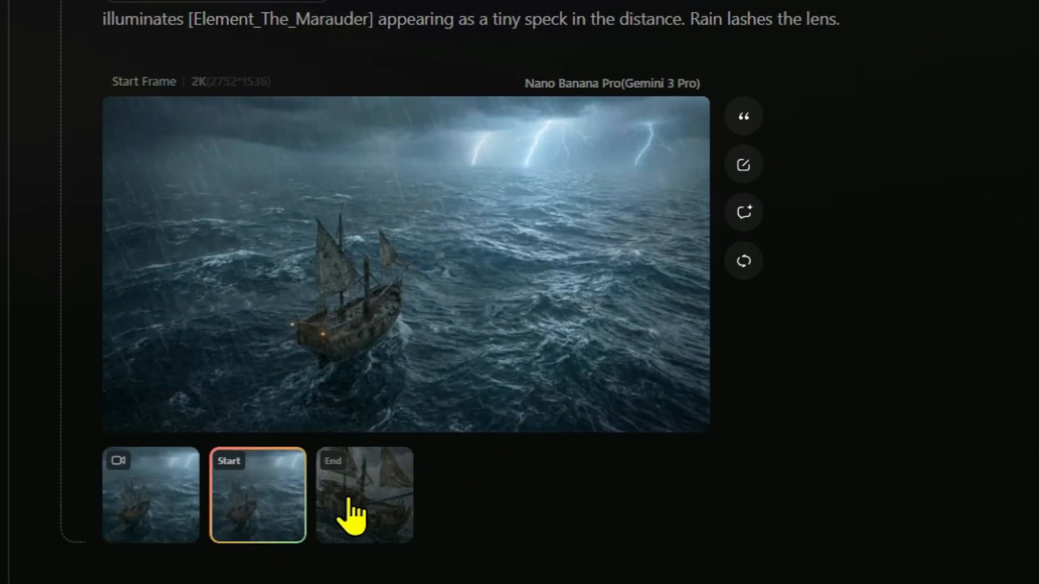
pyautogui.click(354, 514)
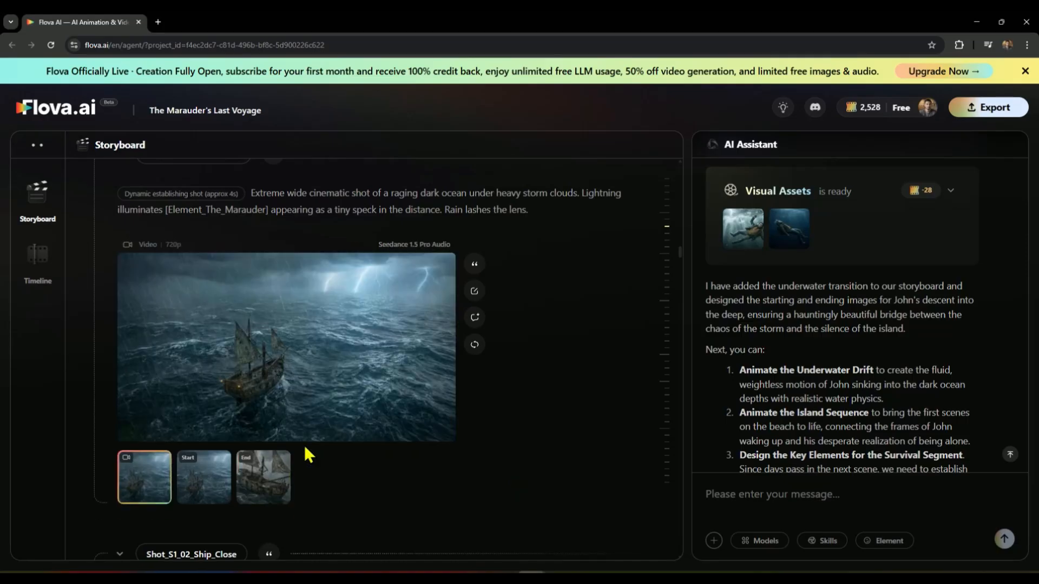
pyautogui.click(305, 354)
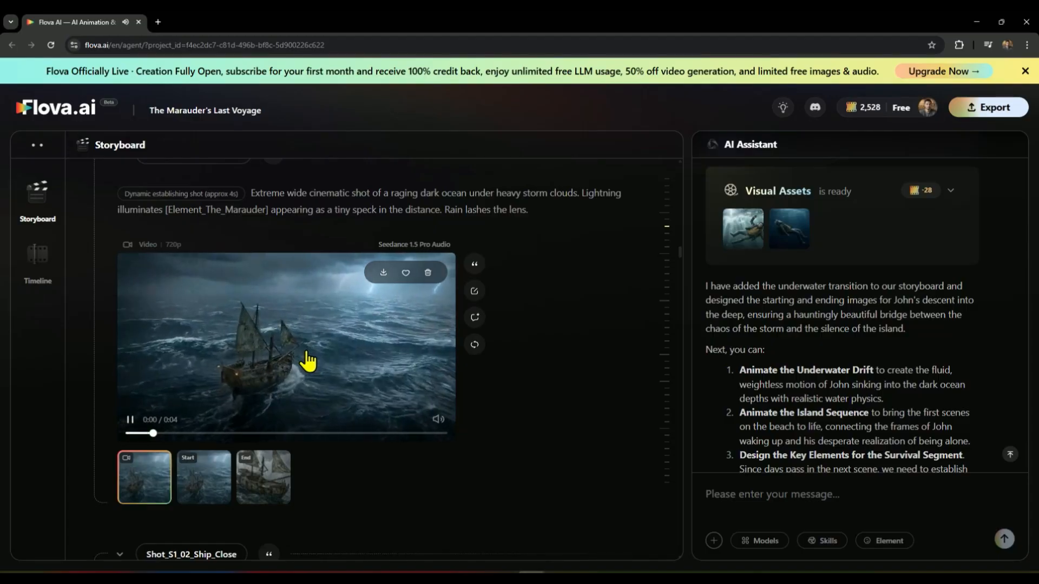
# Step: Compare the opening shot's end frame with the frames of Shot_S1_02_Ship_Close and the following on-deck action shot
pyautogui.scroll(-2, 512, 481)
pyautogui.scroll(-3, 511, 479)
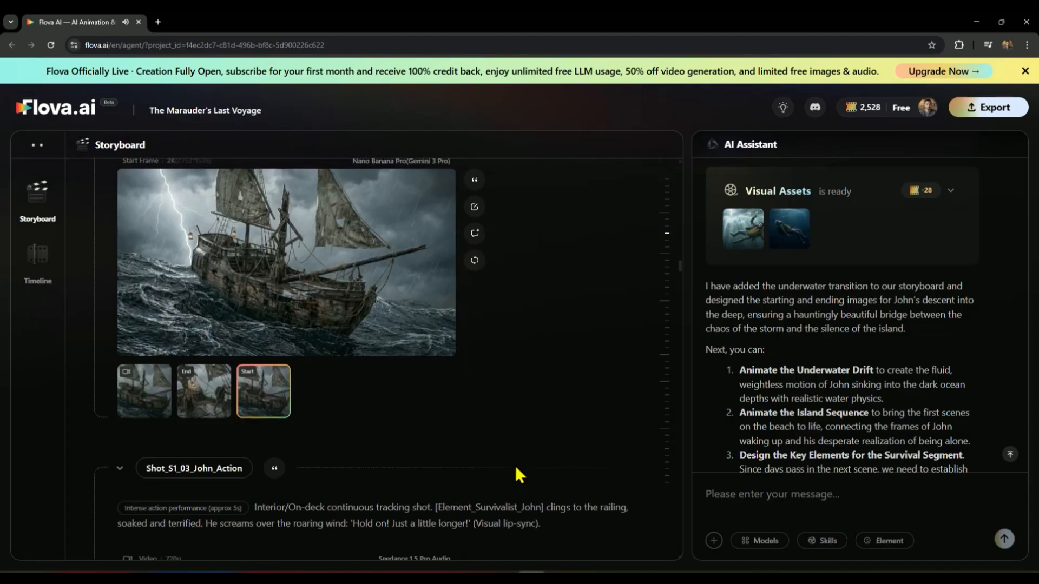
pyautogui.scroll(1, 515, 467)
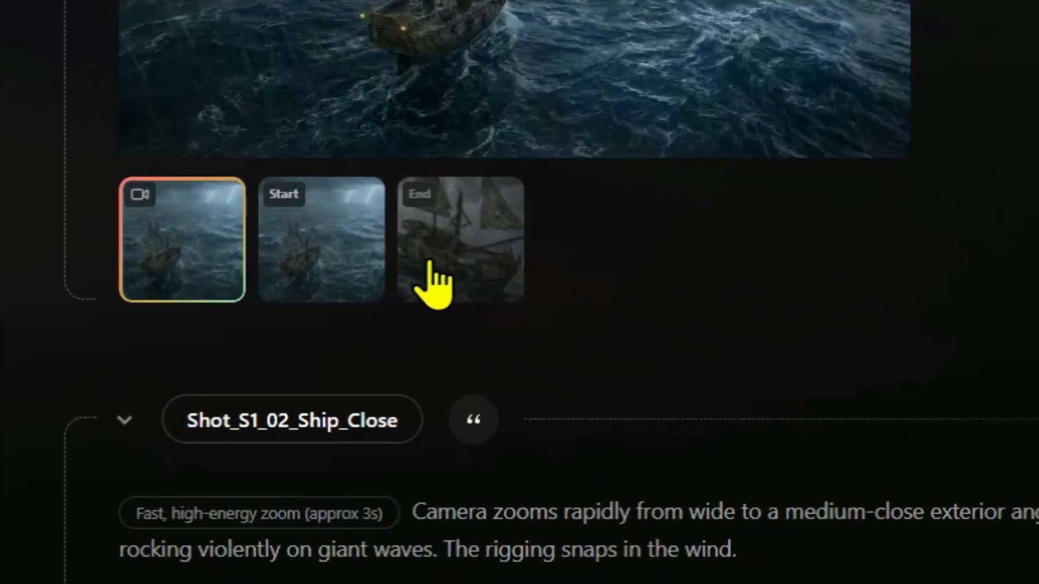
pyautogui.scroll(-9, 440, 281)
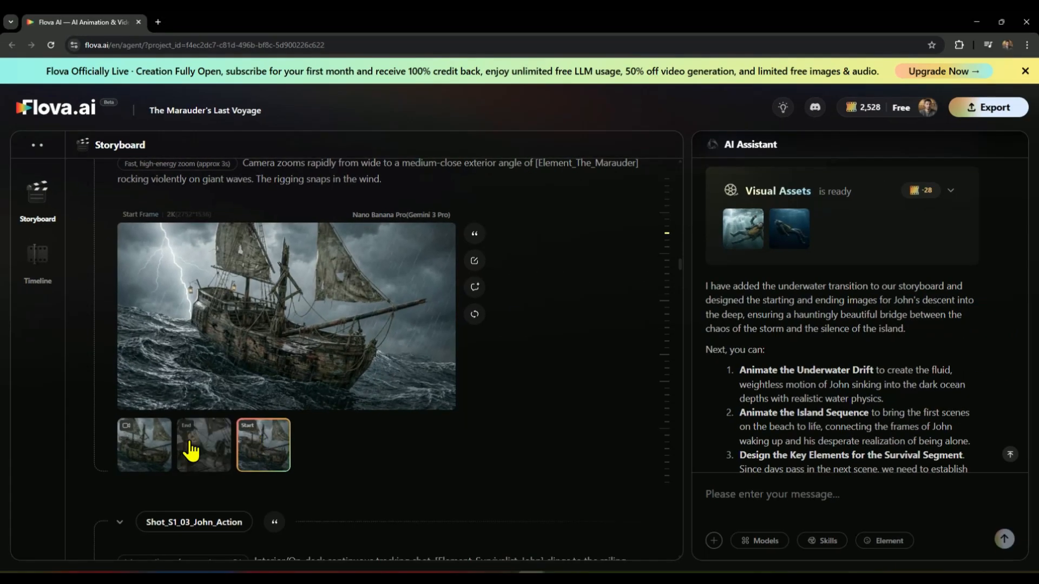
pyautogui.click(201, 452)
pyautogui.scroll(-7, 270, 446)
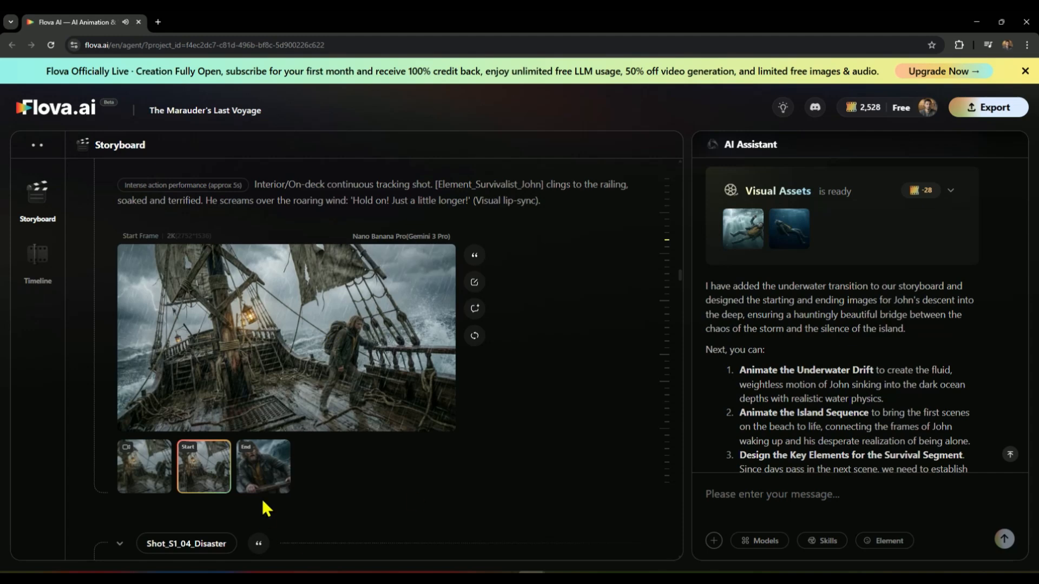
pyautogui.click(259, 476)
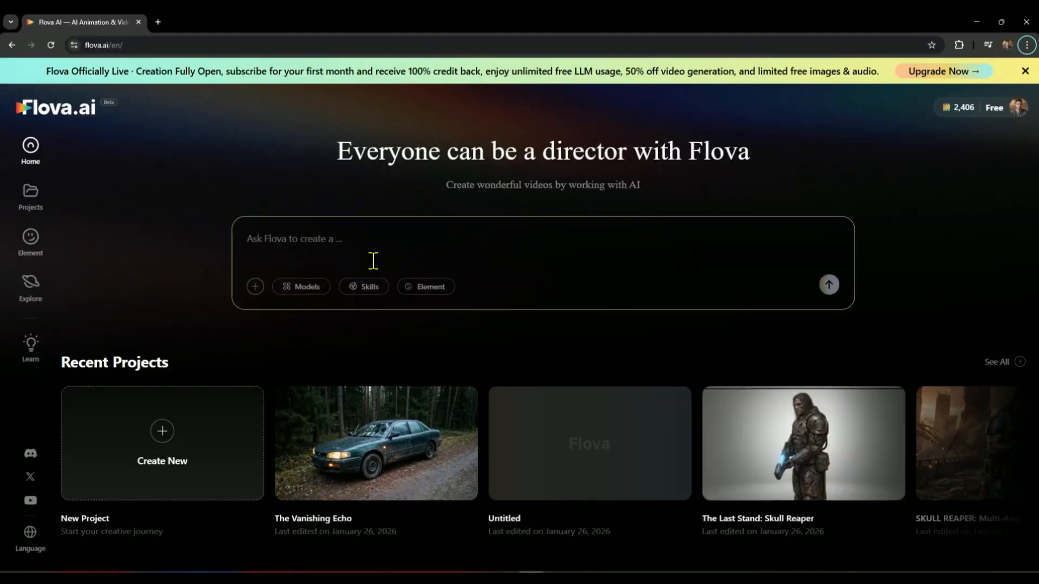
# Step: Review the prompt's attachment types and the available image, video, music and narration models on the home page
pyautogui.click(253, 290)
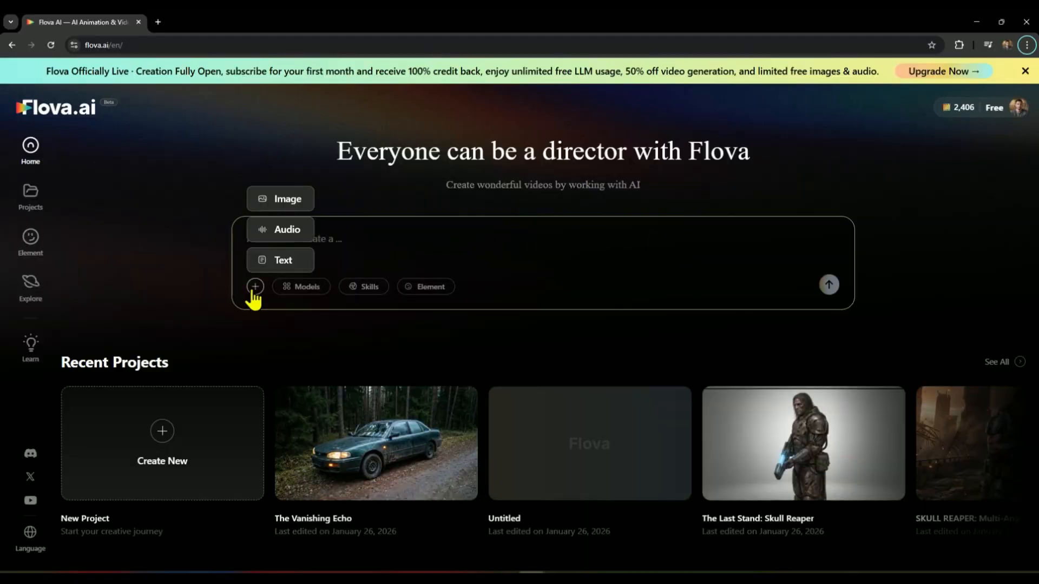
pyautogui.click(311, 289)
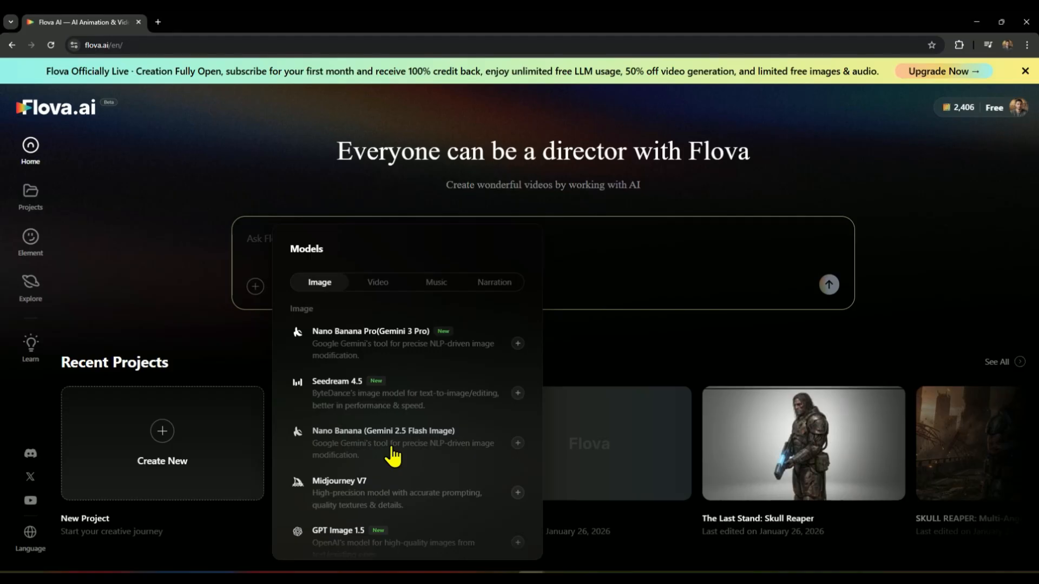
pyautogui.scroll(-4, 395, 455)
pyautogui.scroll(4, 395, 456)
pyautogui.scroll(-4, 398, 449)
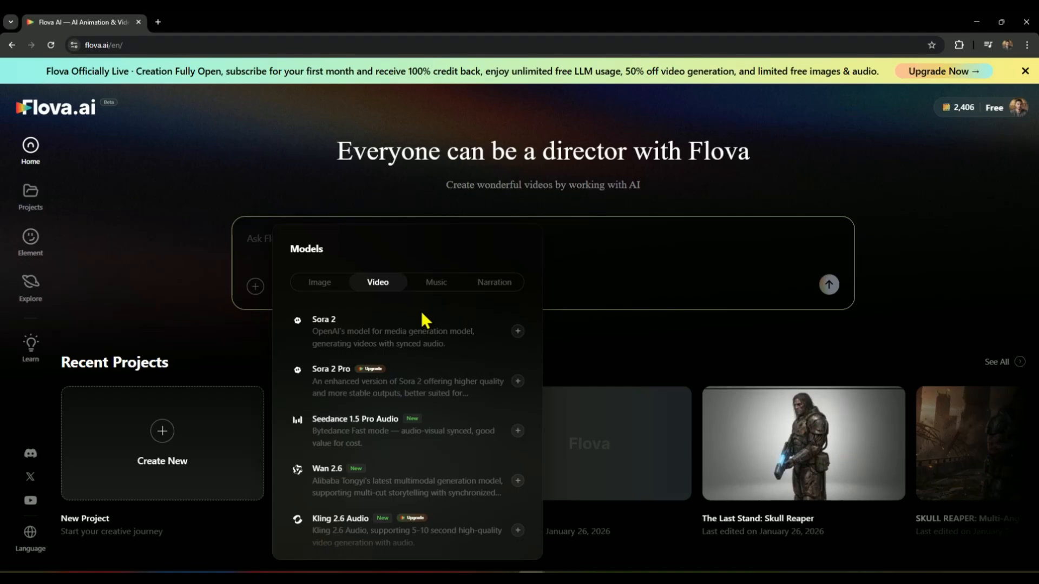
pyautogui.click(436, 284)
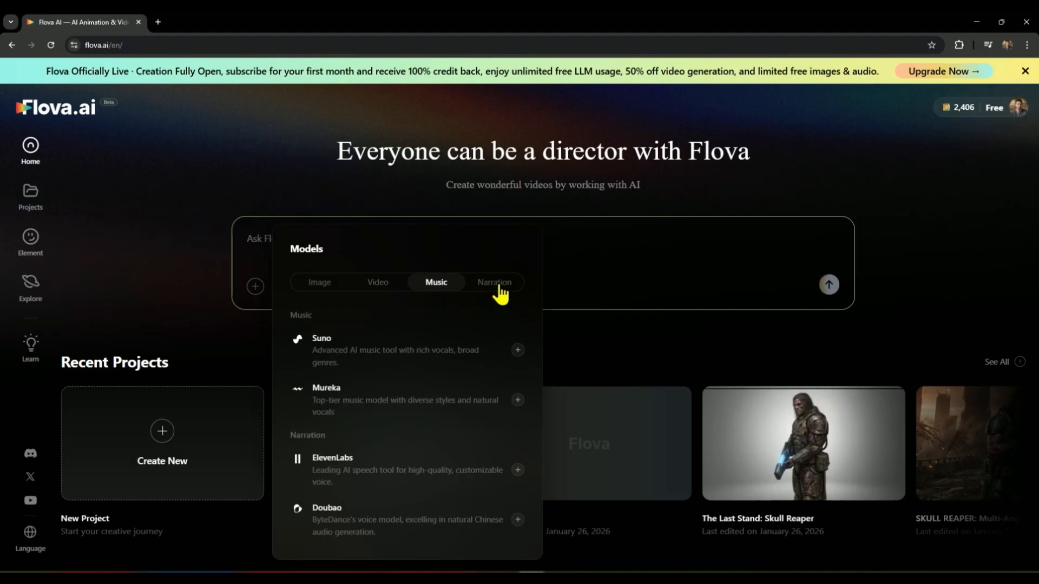
pyautogui.click(498, 287)
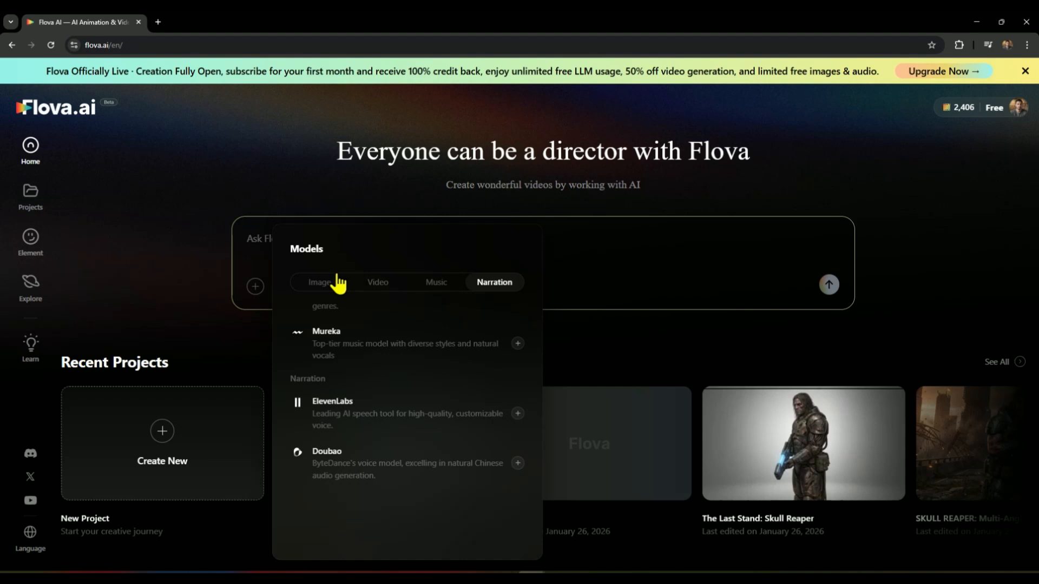
pyautogui.click(323, 283)
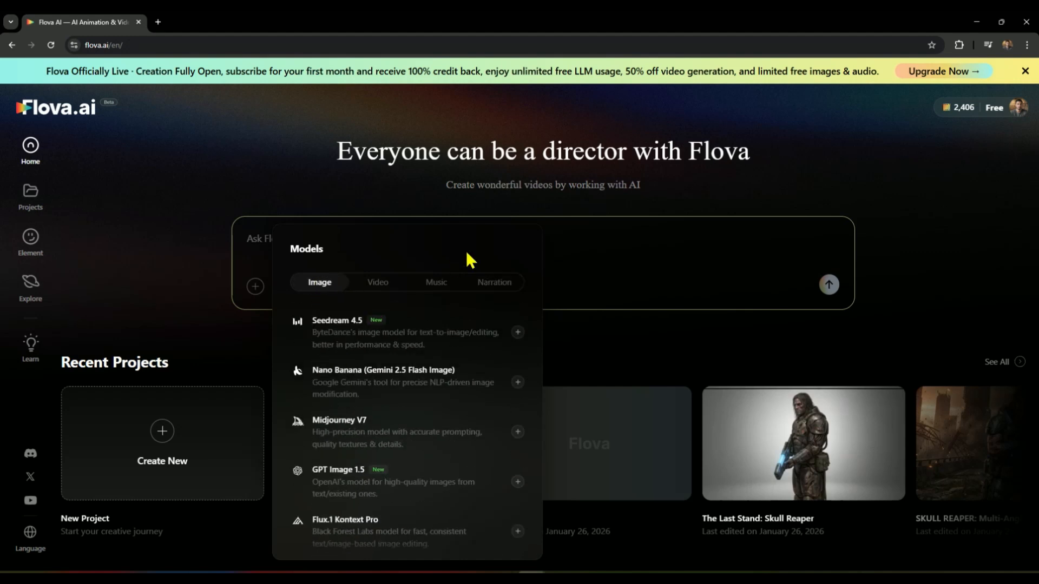
pyautogui.click(683, 279)
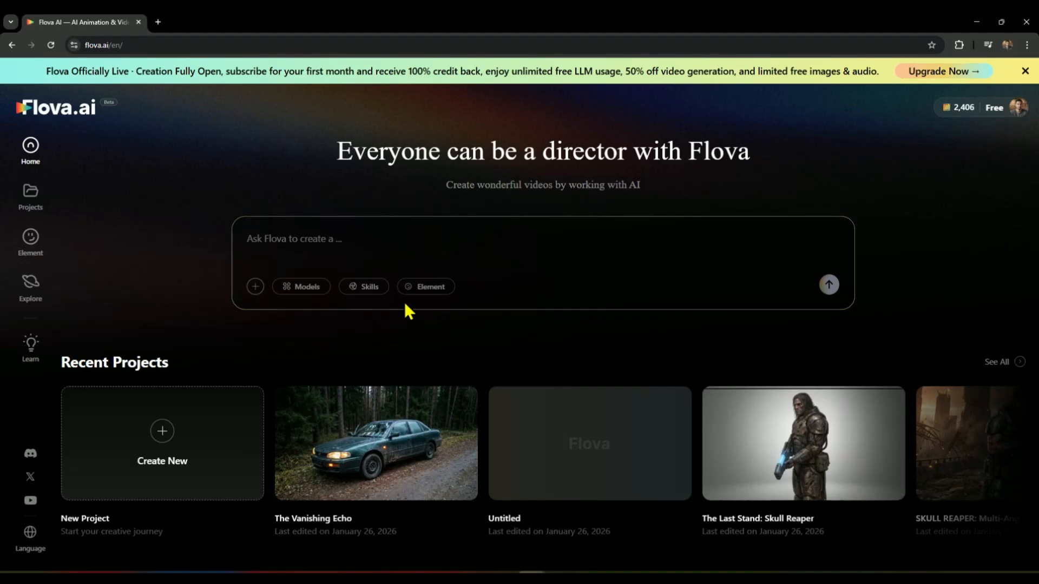
# Step: Preview the Sora2 Rich Multi-Shot Playthrough and Continuous storyboard for the first and last frames skills
pyautogui.click(379, 288)
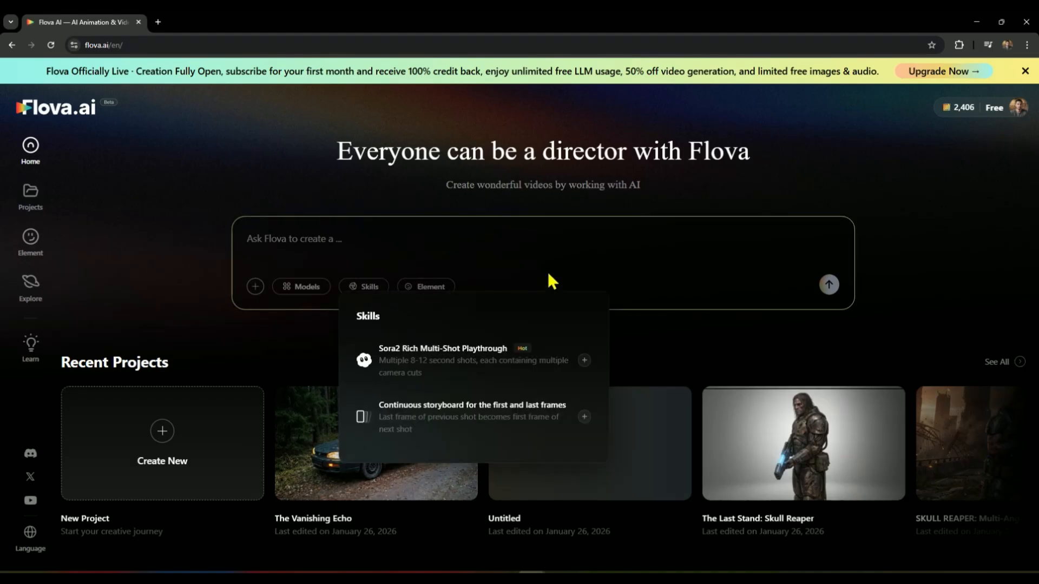
pyautogui.moveTo(529, 371)
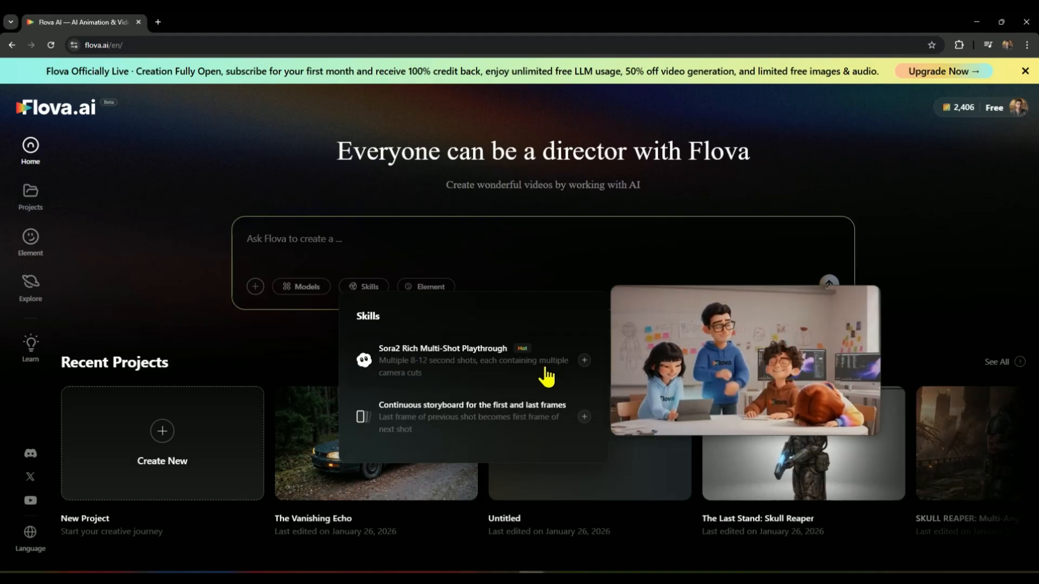
pyautogui.moveTo(431, 427)
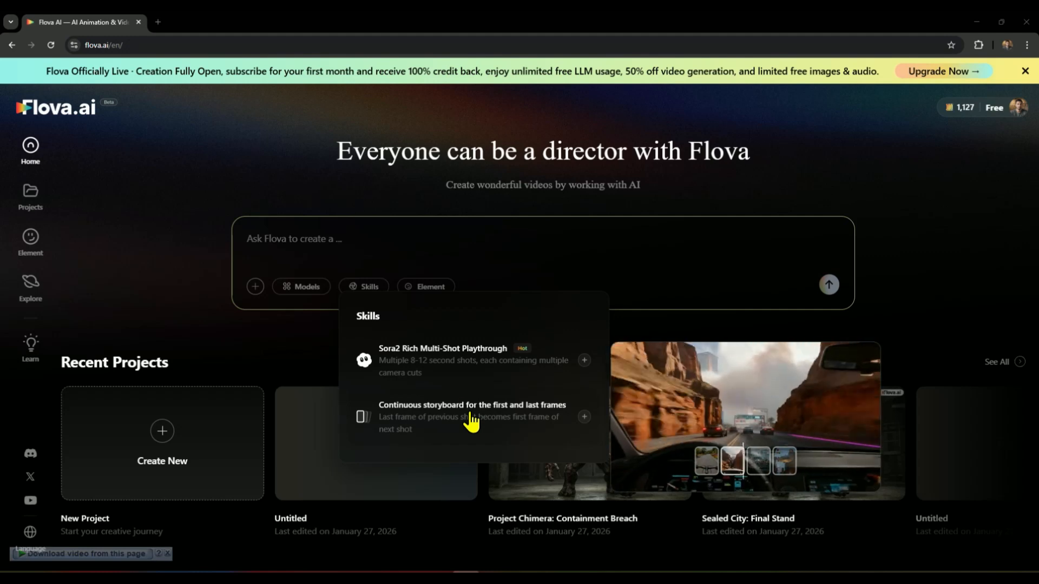
# Step: Paste the hero-versus-creature street fight script into the prompt and specify Nano Banana Pro(Gemini 3 Pro) for image
pyautogui.click(290, 242)
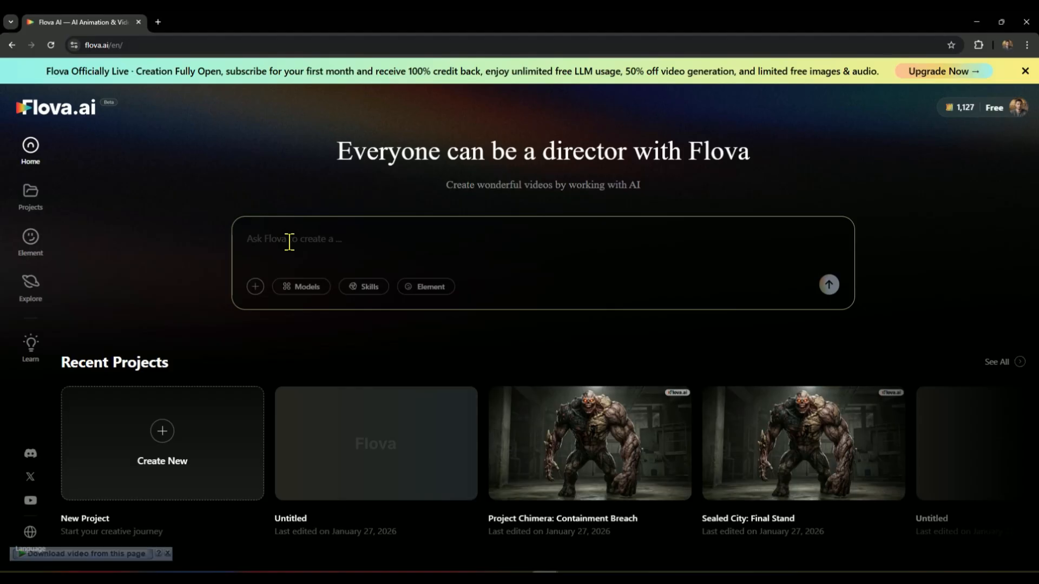
pyautogui.hotkey('ctrl', 'v')
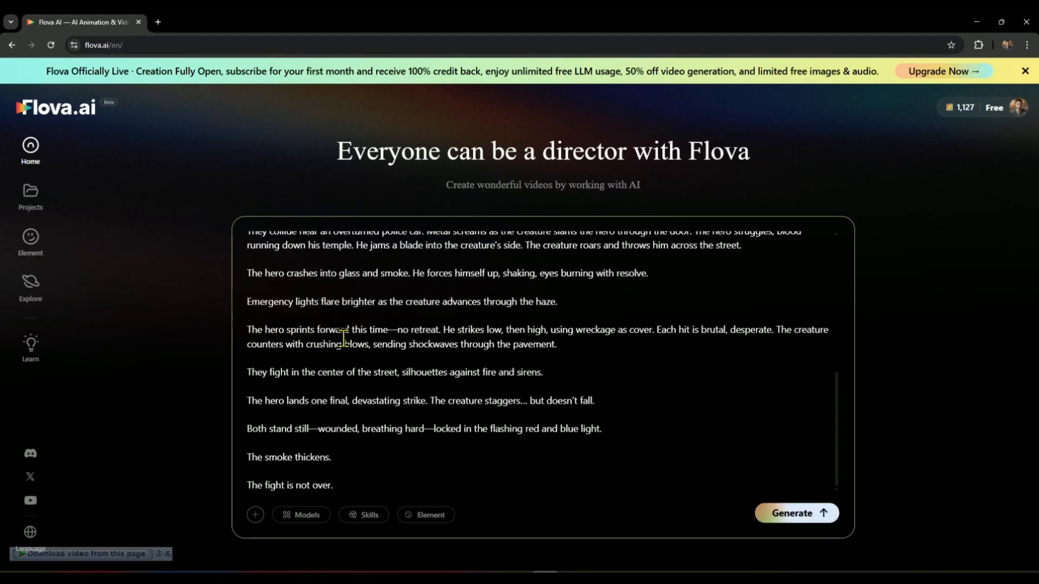
pyautogui.click(329, 521)
pyautogui.click(416, 282)
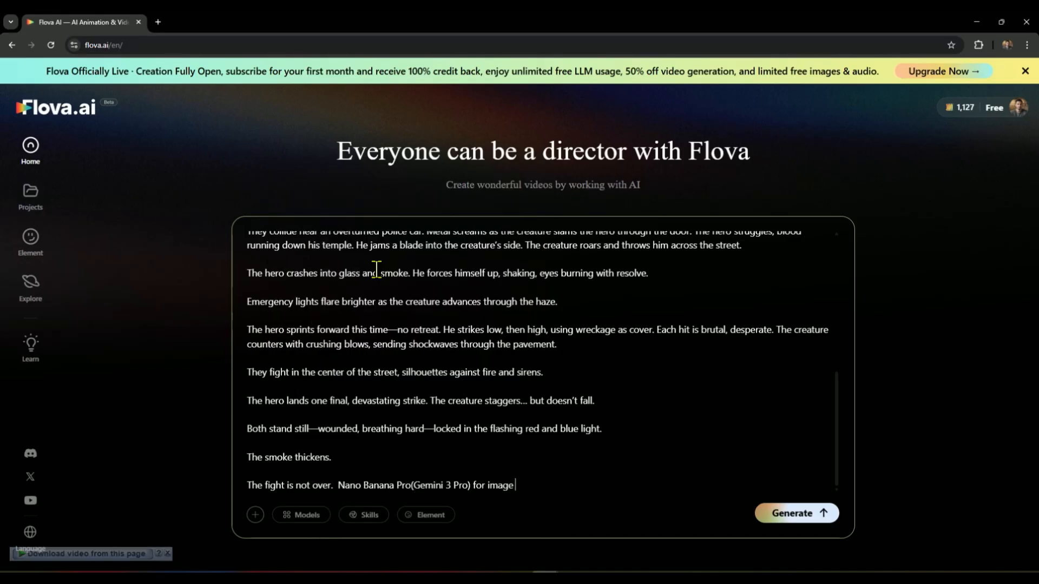
# Step: Add the Continuous storyboard for the first and last frames skill to the prompt and generate the project
pyautogui.click(370, 515)
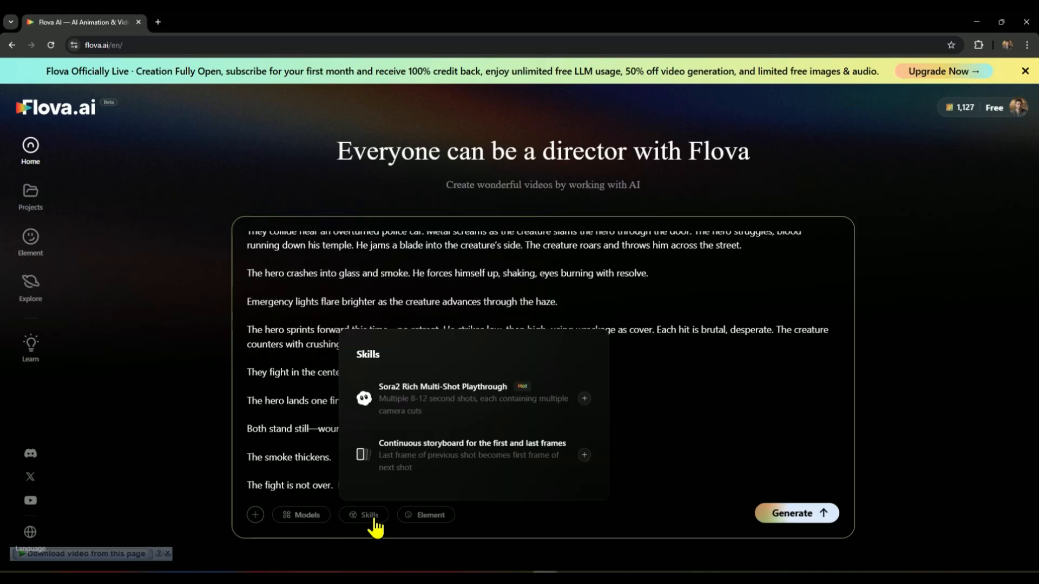
pyautogui.click(443, 459)
pyautogui.scroll(-5, 427, 433)
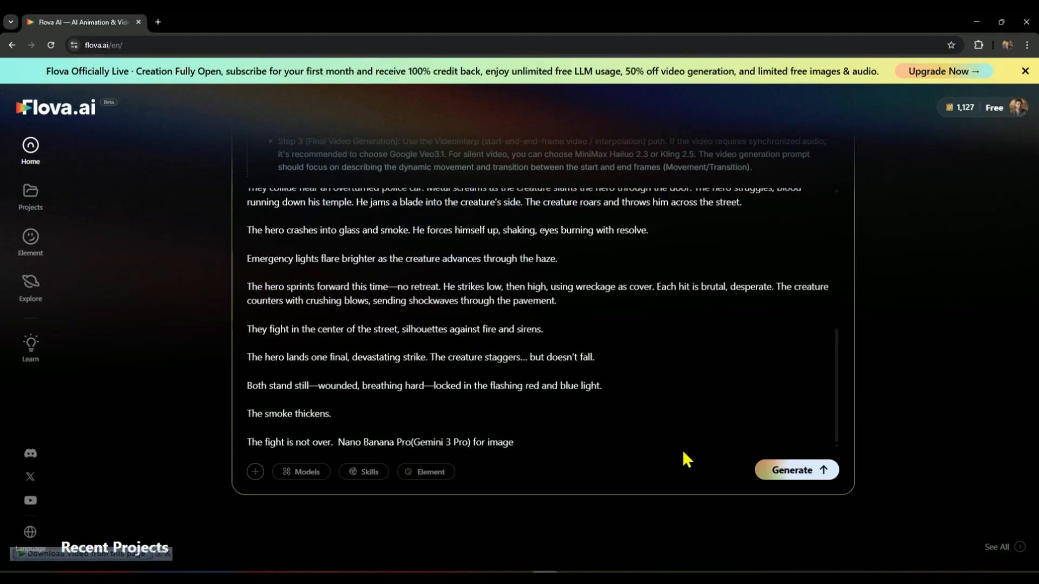
pyautogui.click(779, 472)
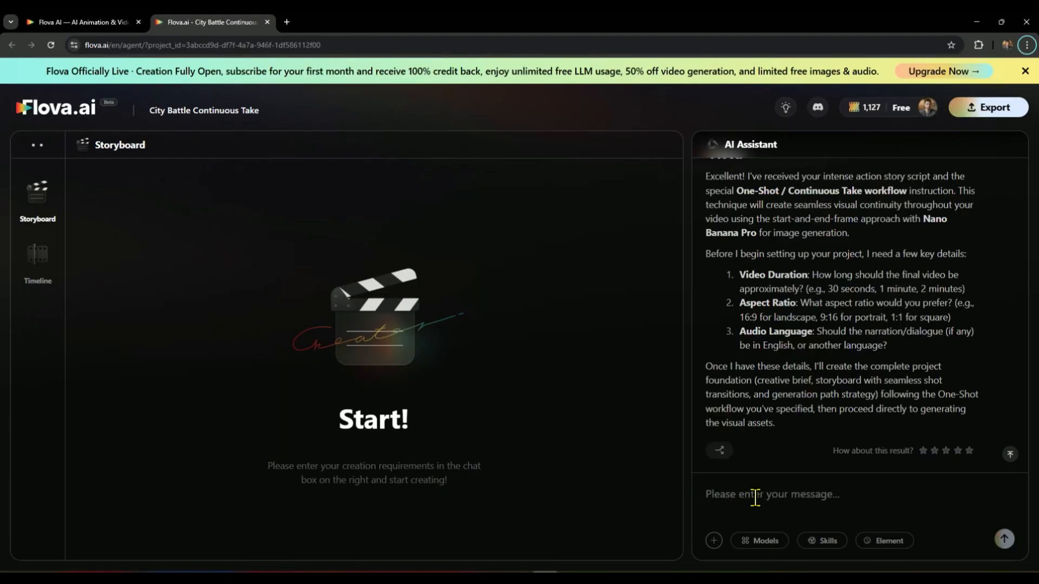
# Step: Answer the assistant's setup questions with a video duration of 30 seconds and aspect ratio 16:9, and send the reply
pyautogui.moveTo(738, 273); pyautogui.dragTo(806, 274)
pyautogui.moveTo(739, 303); pyautogui.dragTo(795, 303)
pyautogui.click(755, 494)
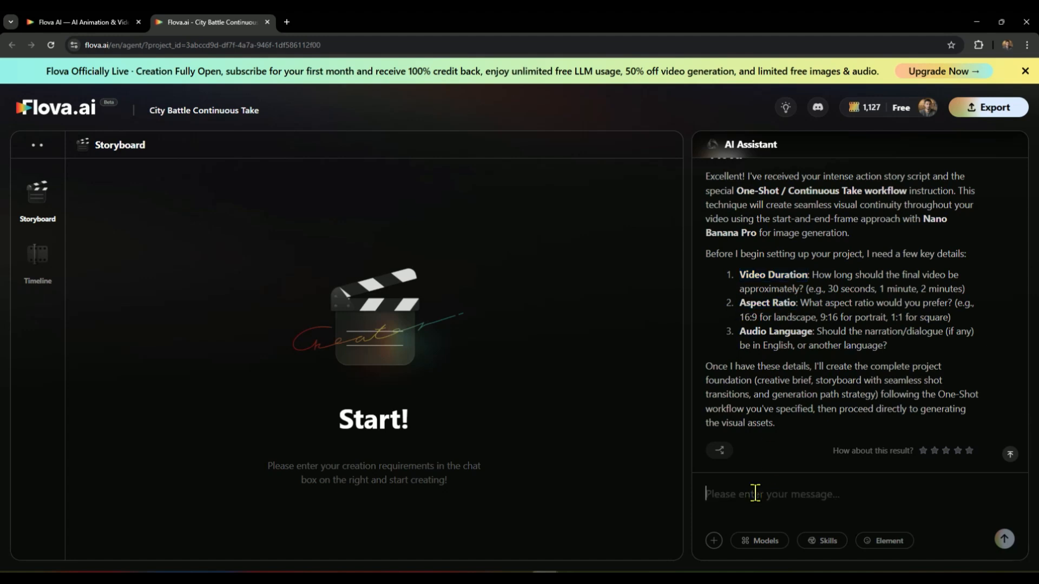
pyautogui.write('30 seconds')
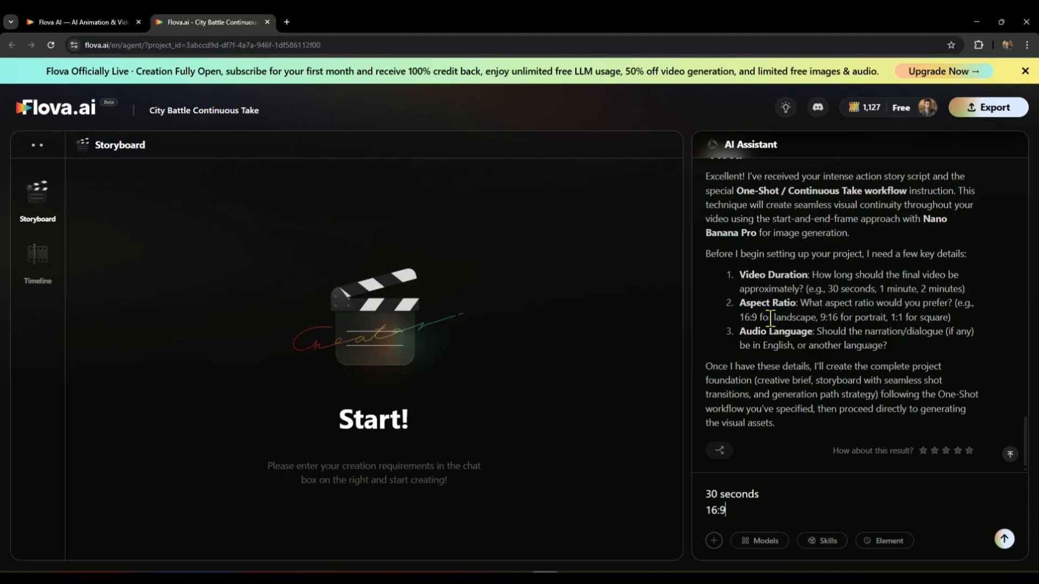
pyautogui.moveTo(745, 331); pyautogui.dragTo(897, 343)
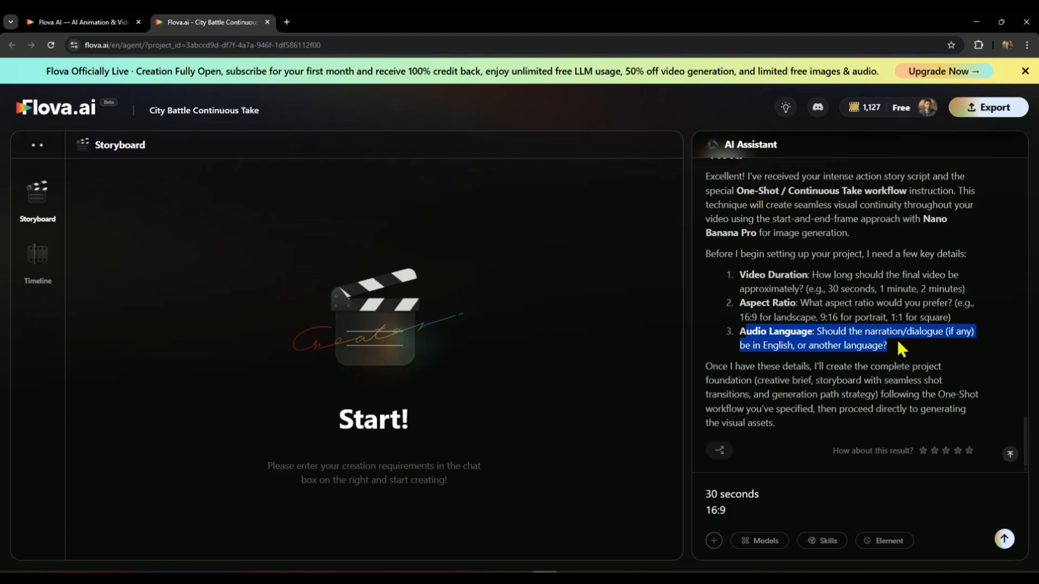
pyautogui.click(1004, 539)
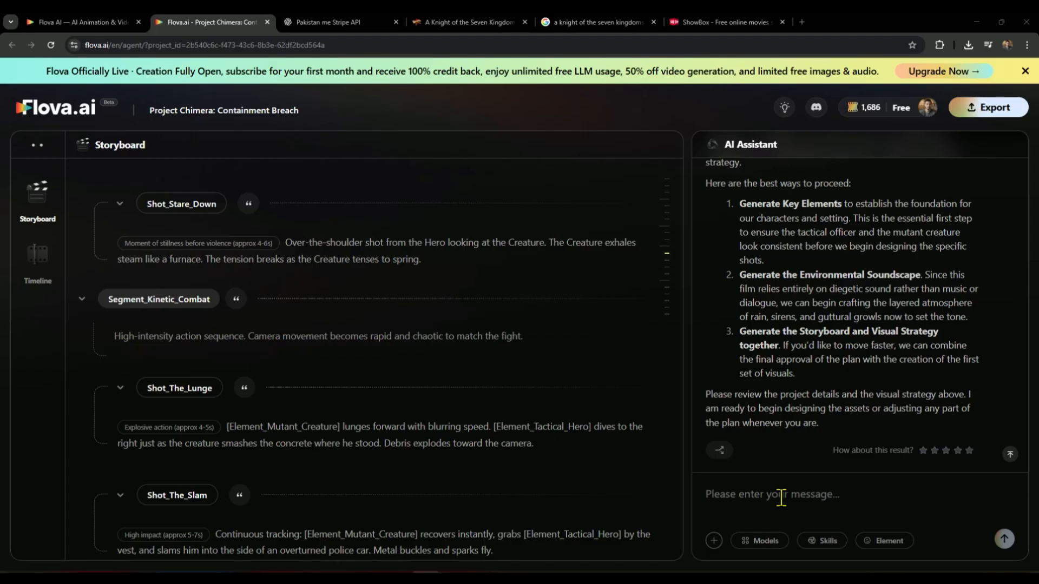
# Step: Reply to the assistant with option 1 to generate the key elements
pyautogui.moveTo(737, 208); pyautogui.dragTo(820, 369)
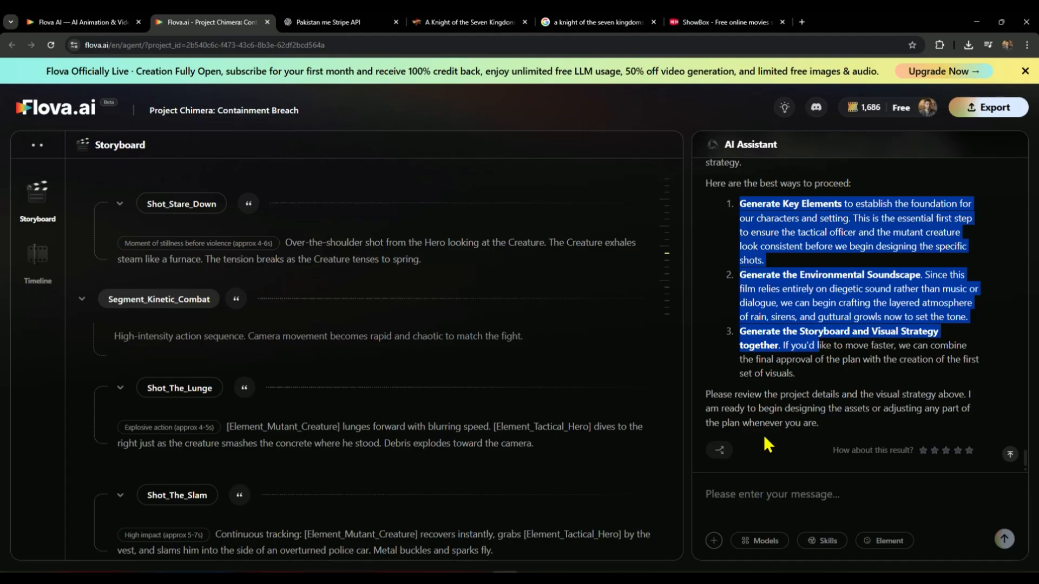
pyautogui.click(734, 492)
pyautogui.write('1')
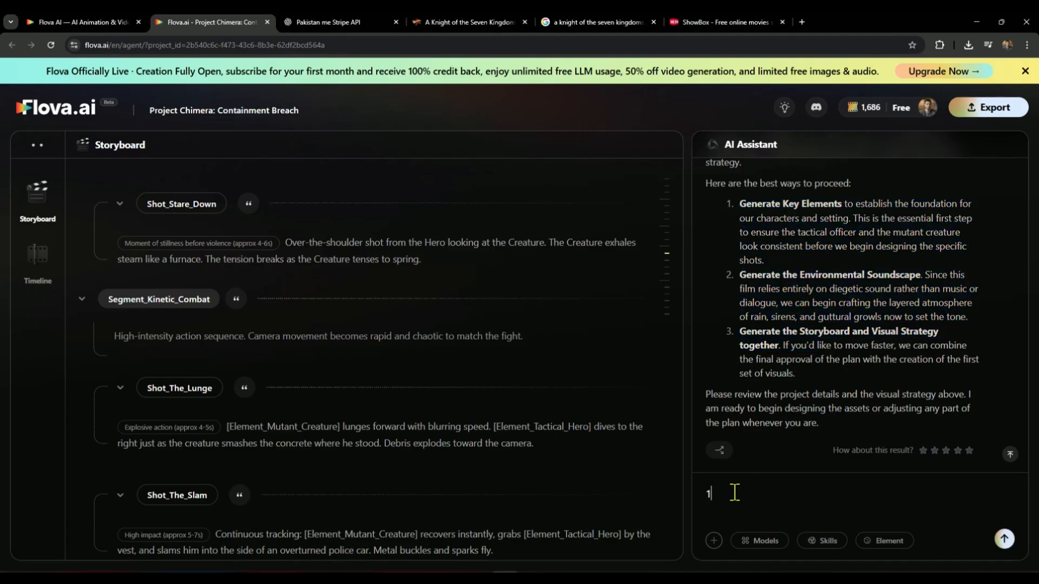
pyautogui.click(1004, 539)
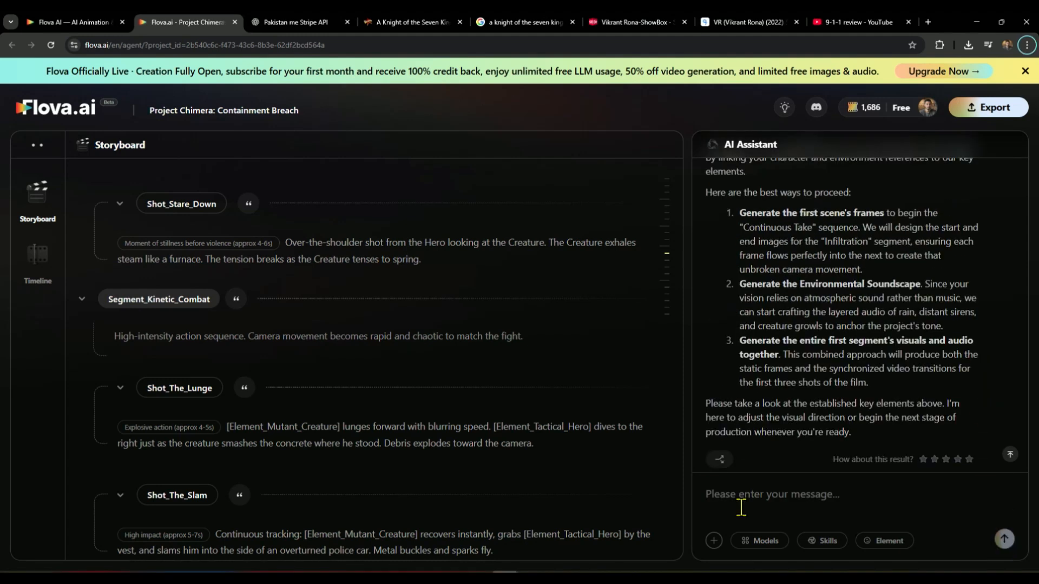
# Step: Reply with option 1 to generate the first scene's frames, attaching the Continuous storyboard for the first and last frames skill
pyautogui.moveTo(738, 212); pyautogui.dragTo(799, 371)
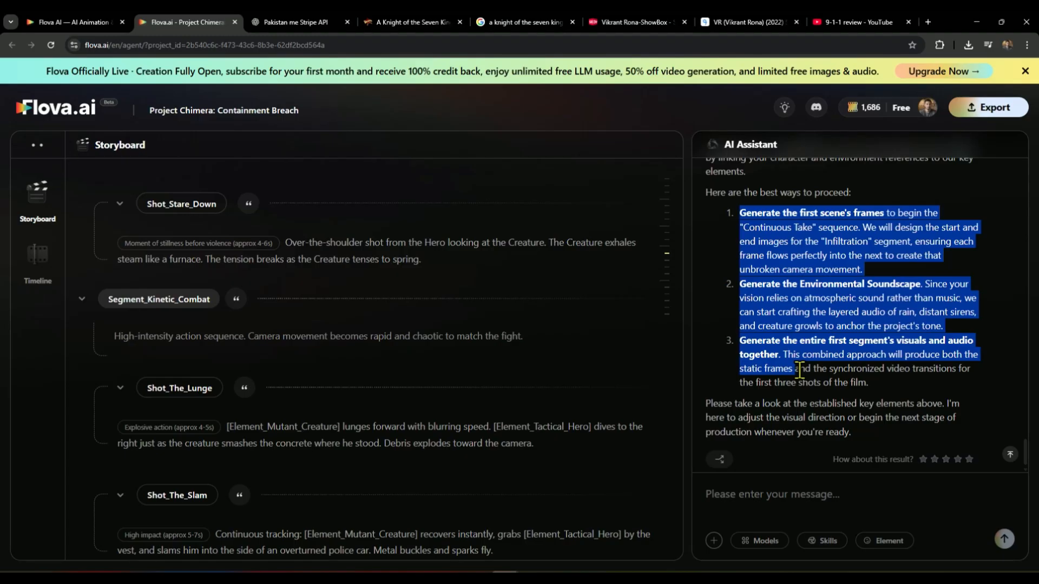
pyautogui.click(724, 492)
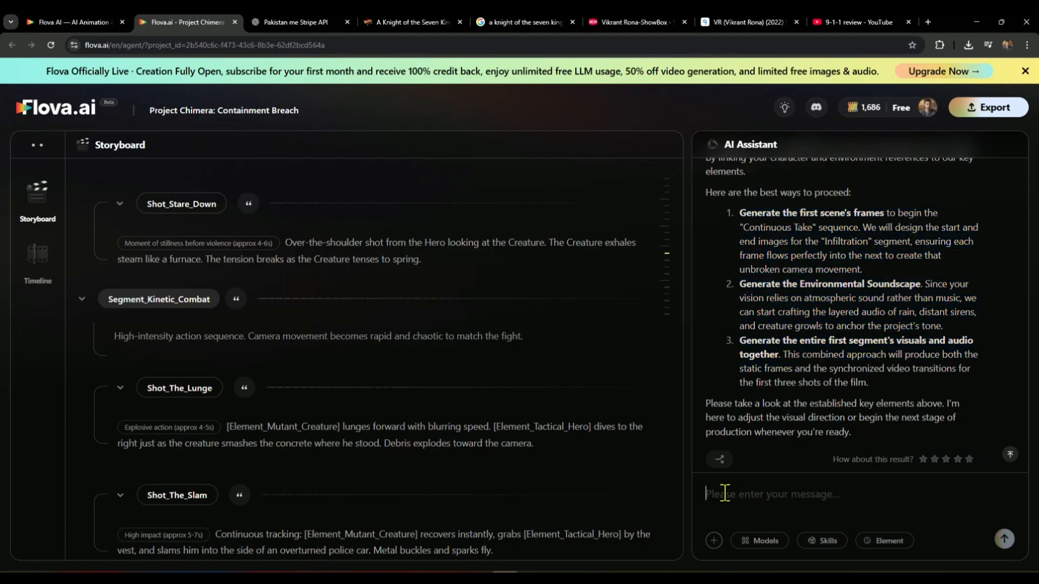
pyautogui.write('1')
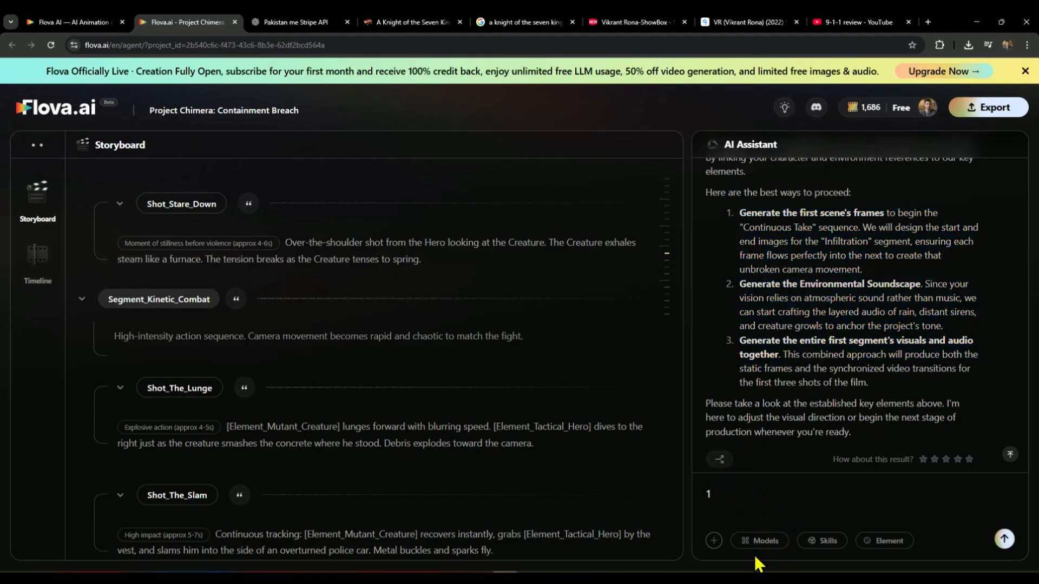
pyautogui.click(822, 541)
pyautogui.click(720, 488)
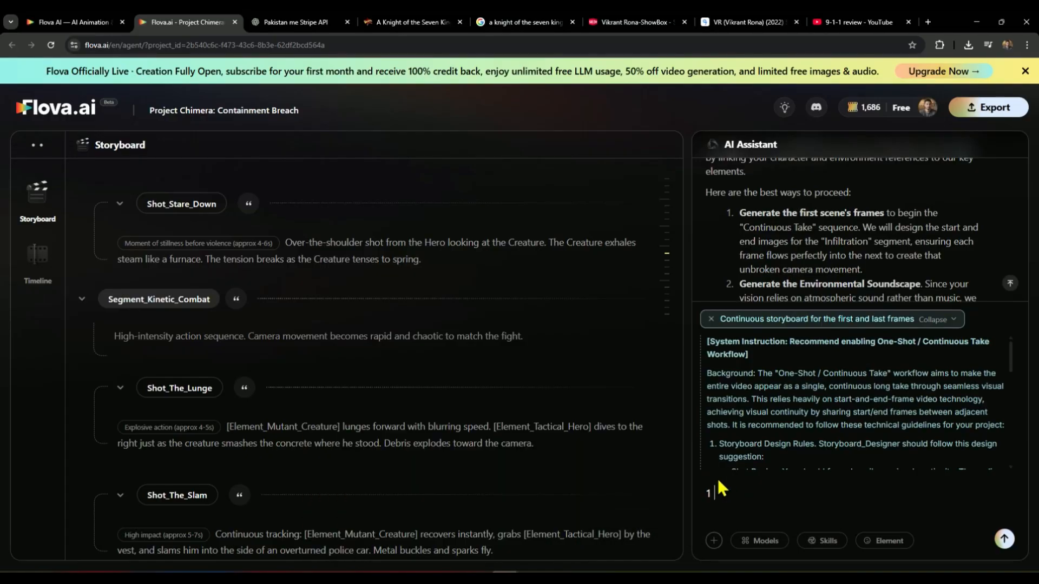
pyautogui.click(1002, 540)
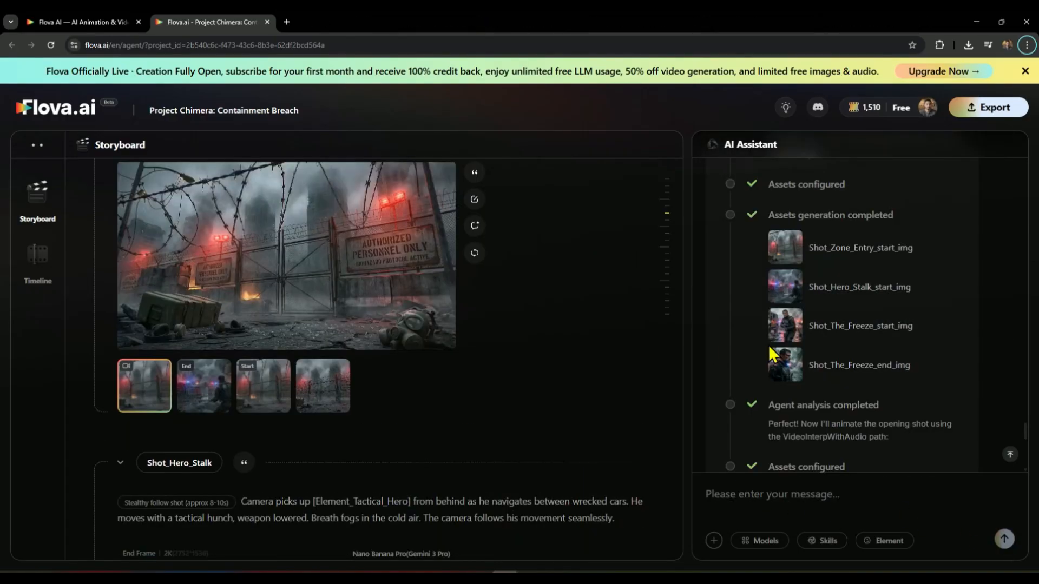
# Step: Review the start frame, end frame and generated video of the opening fence shot in the storyboard
pyautogui.click(782, 250)
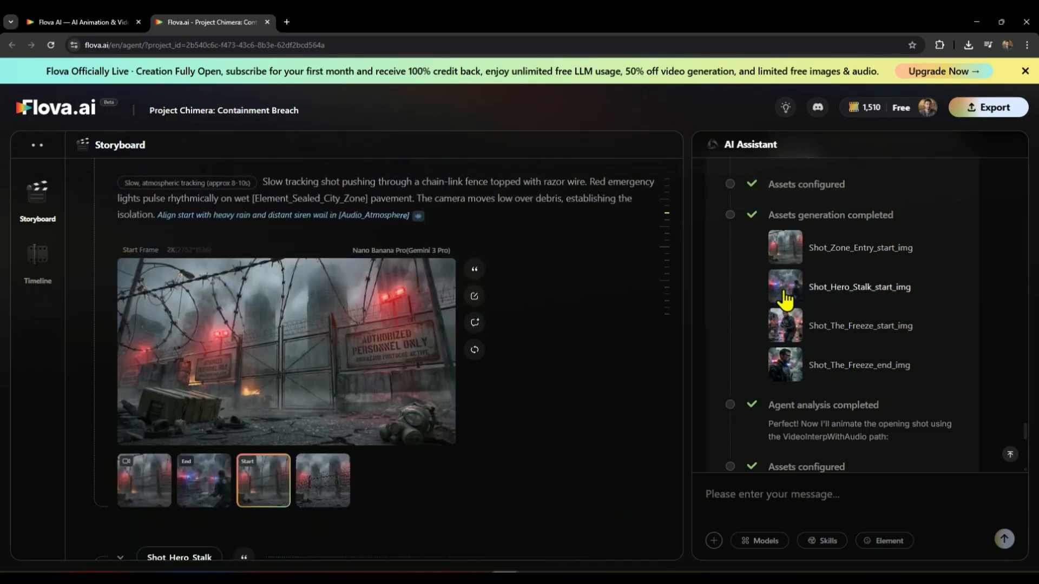
pyautogui.click(784, 298)
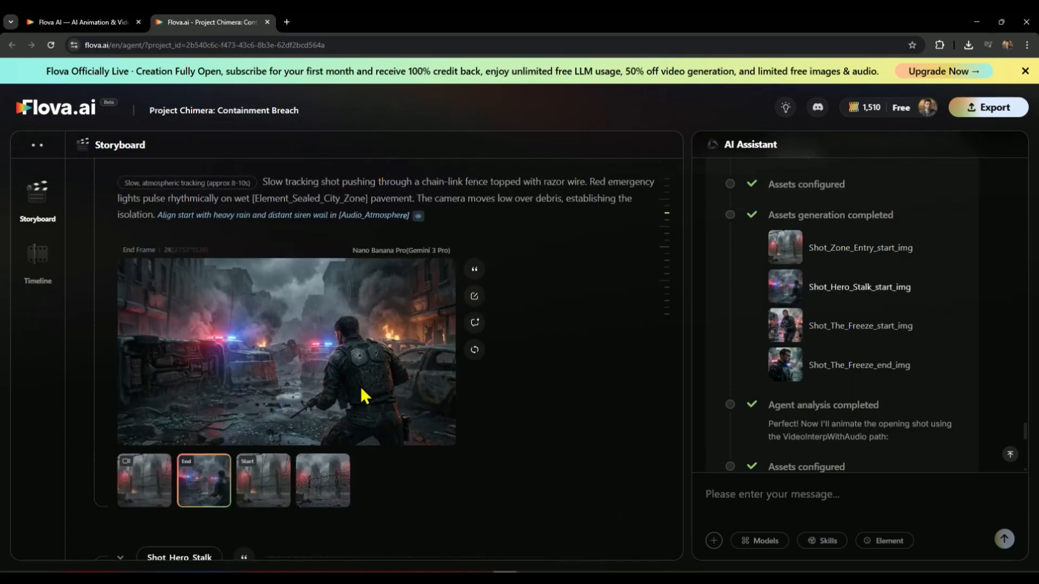
pyautogui.click(155, 484)
pyautogui.moveTo(234, 394)
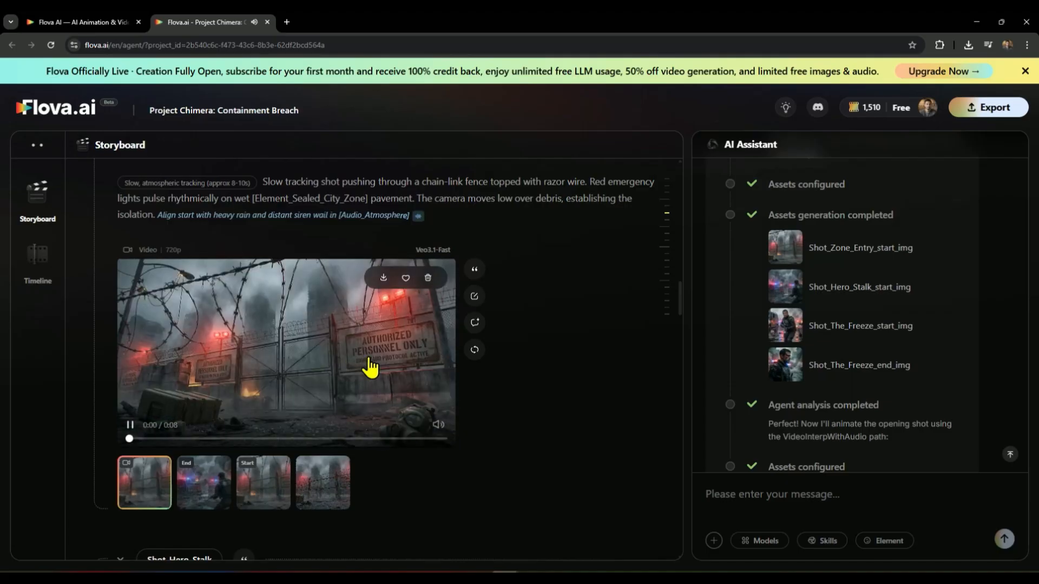
pyautogui.scroll(-5, 563, 394)
pyautogui.scroll(-3, 563, 386)
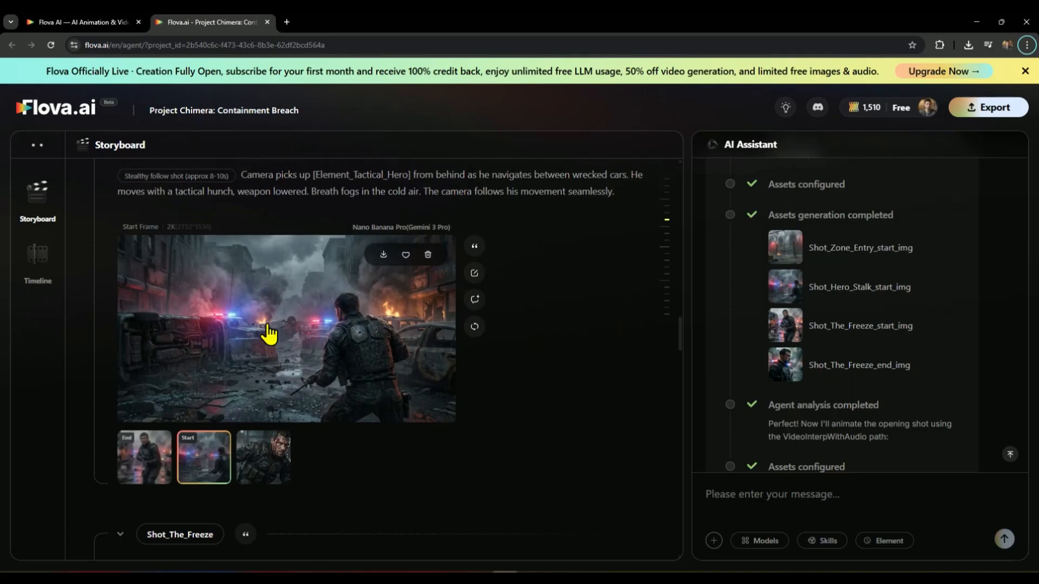
# Step: Compare the opening shot's end frame with the Shot_Hero_Stalk start frame, and view that shot's end frame
pyautogui.scroll(4, 249, 319)
pyautogui.click(214, 277)
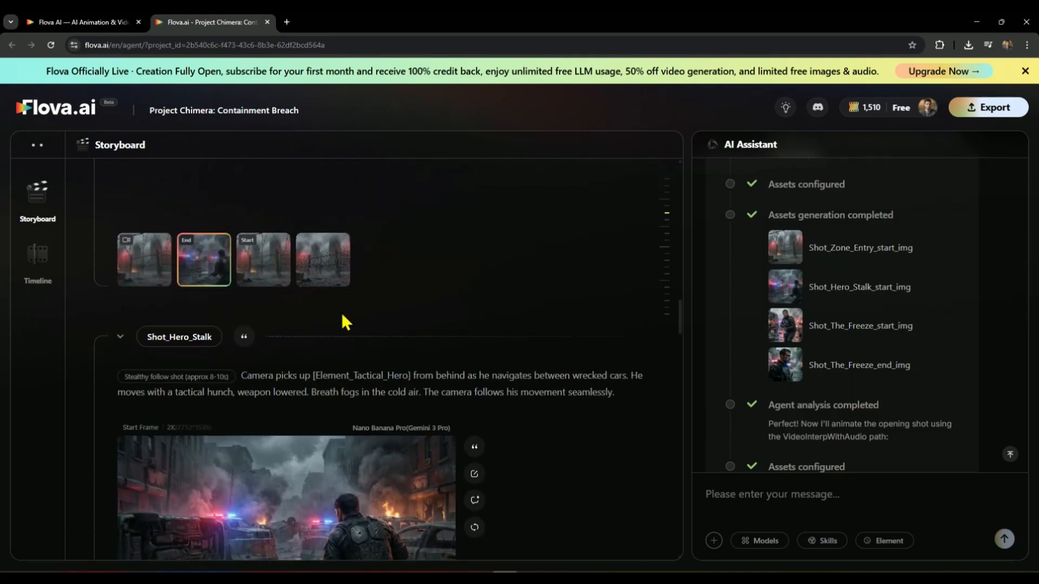
pyautogui.scroll(3, 342, 324)
pyautogui.scroll(-5, 318, 323)
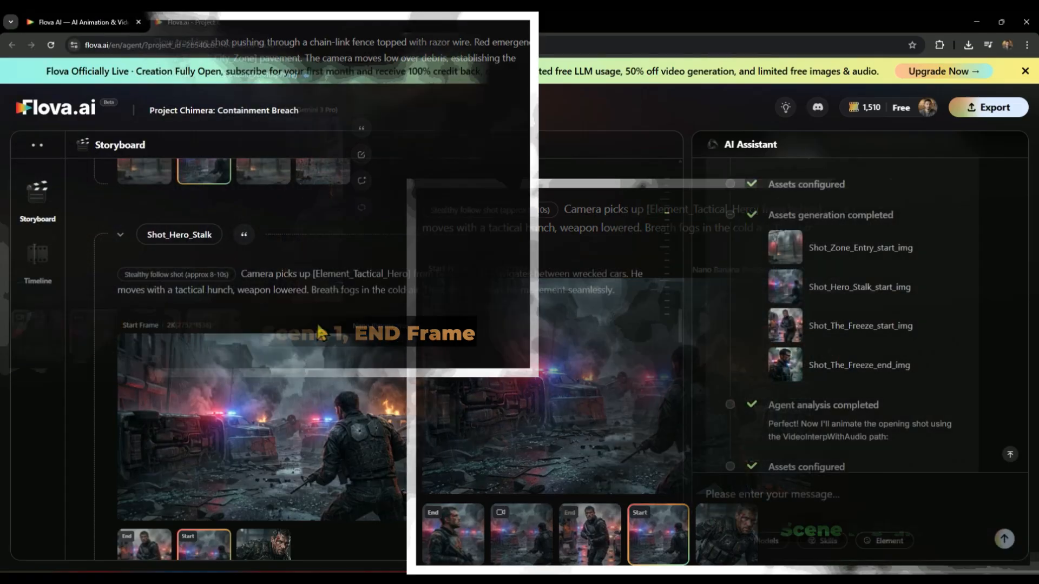
pyautogui.scroll(-3, 300, 338)
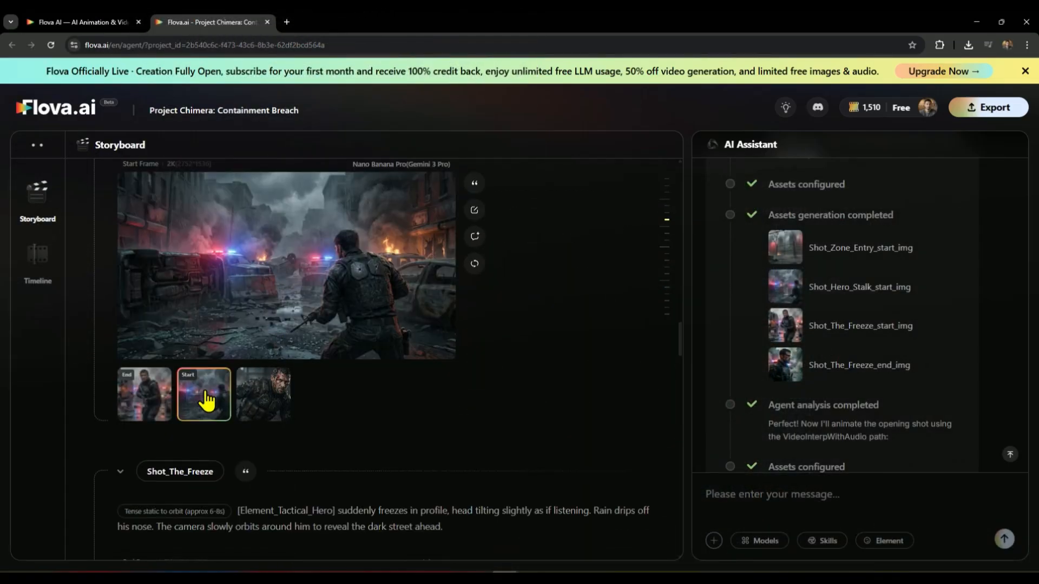
pyautogui.click(134, 405)
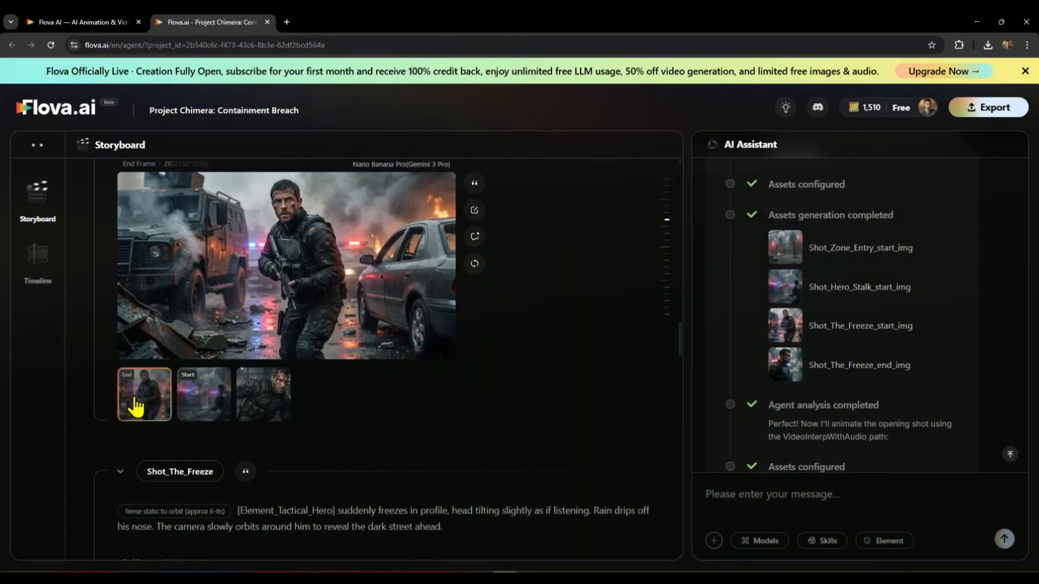
# Step: Reference the start and end frames of Shot_Hero_Stalk in the assistant message
pyautogui.click(204, 396)
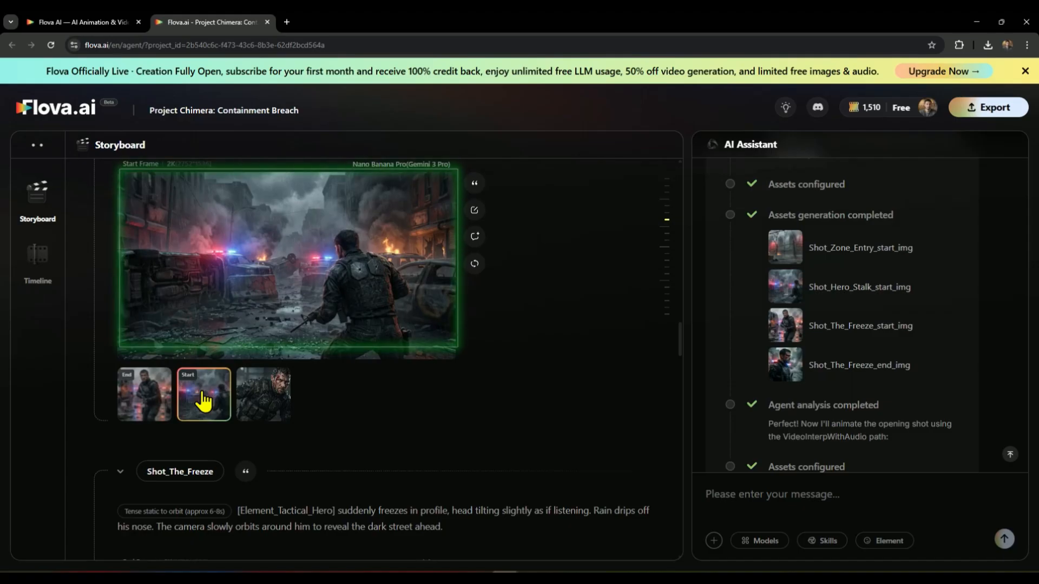
pyautogui.click(475, 183)
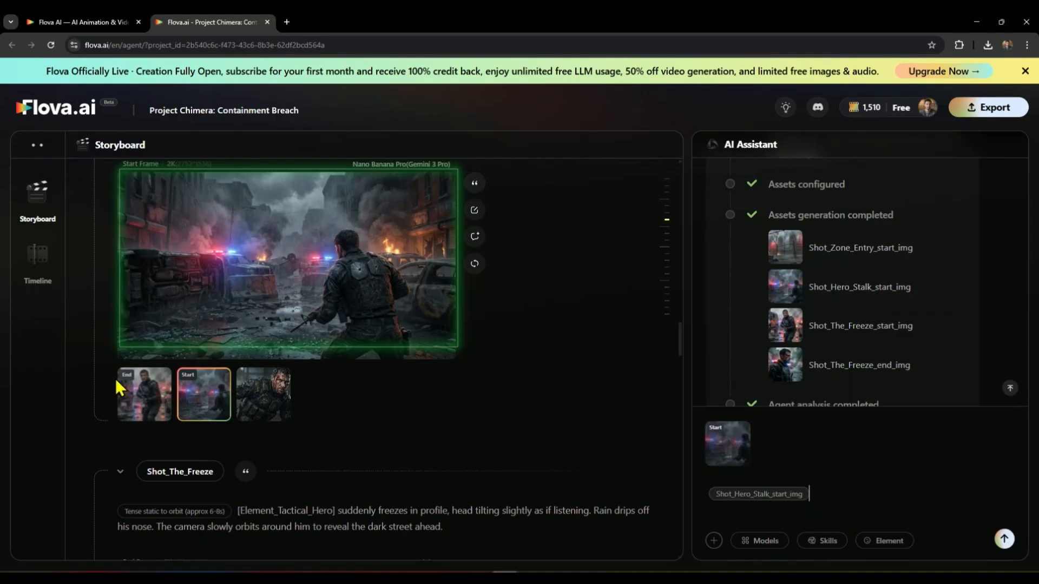
pyautogui.click(142, 406)
pyautogui.click(475, 184)
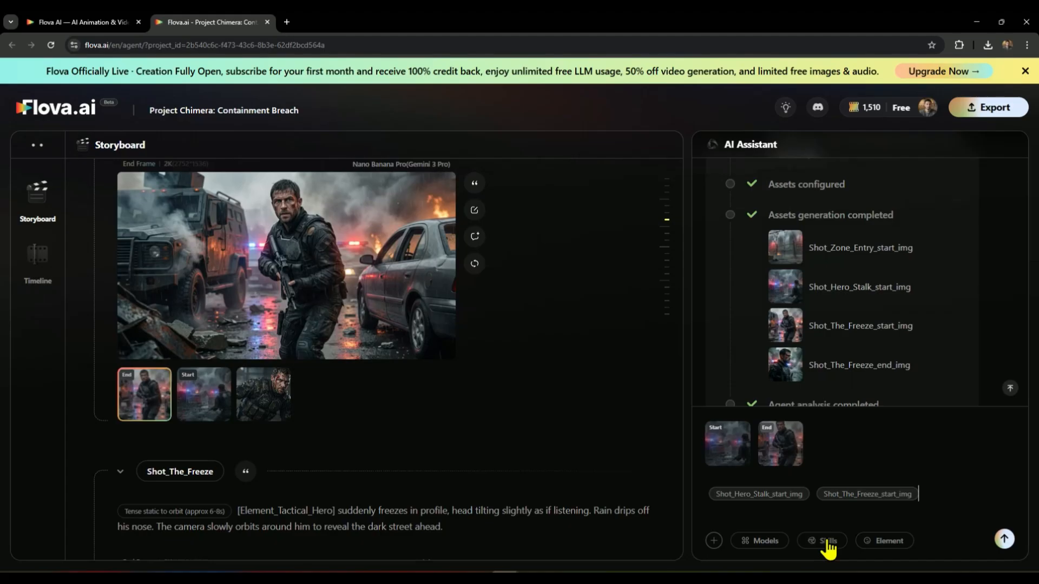
# Step: Specify Seedance 1.5 Pro Audio for video in the message and send it to generate the Shot_Hero_Stalk clip
pyautogui.click(828, 546)
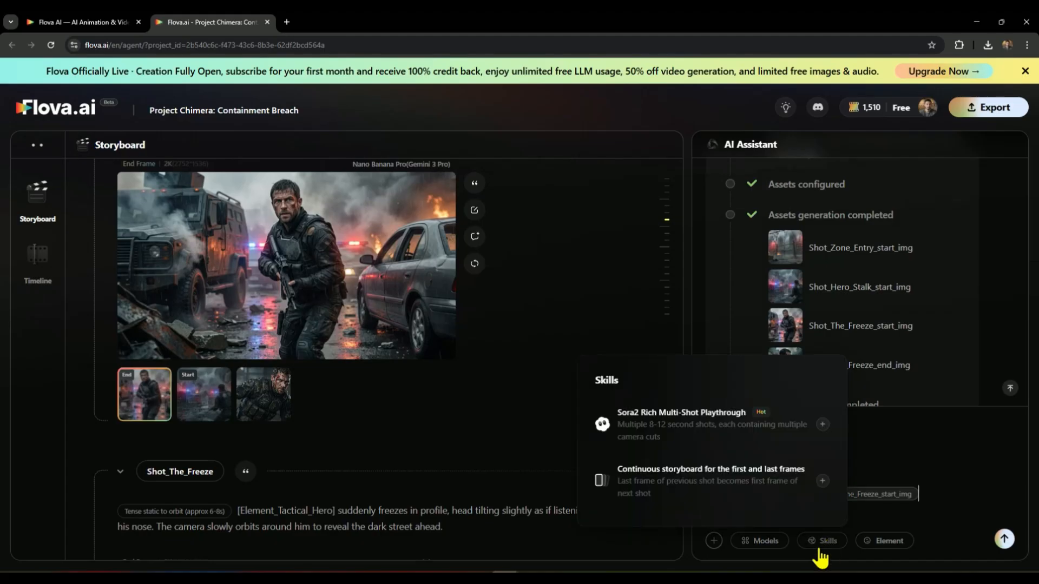
pyautogui.click(771, 542)
pyautogui.click(841, 255)
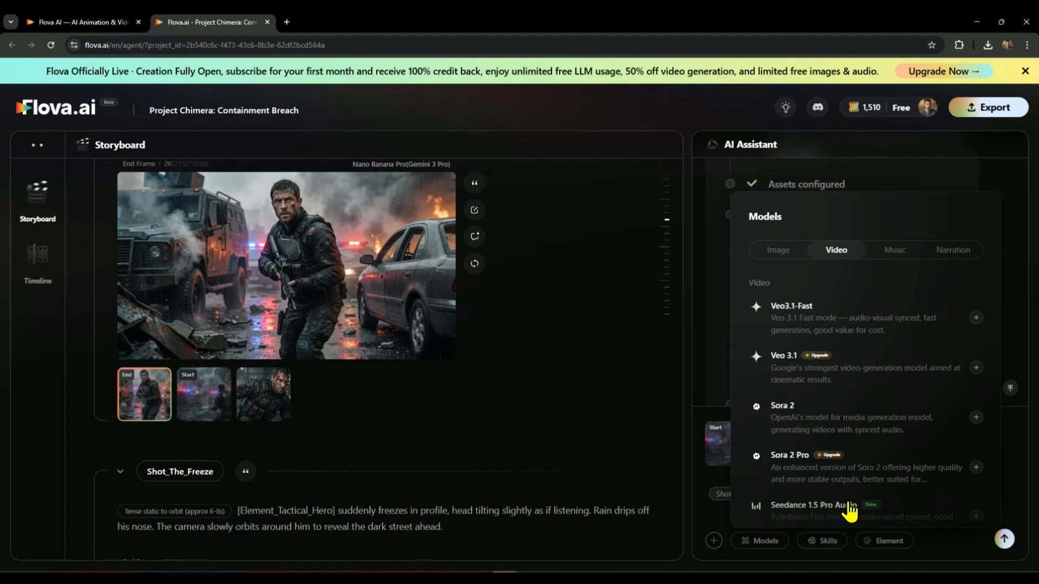
pyautogui.click(850, 508)
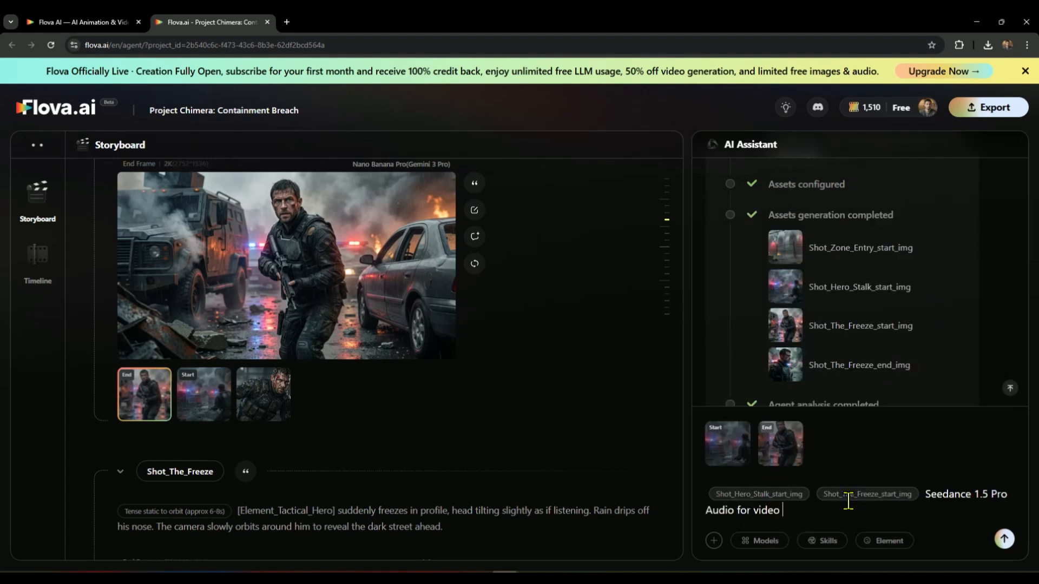
pyautogui.write('Audio for video')
pyautogui.click(1004, 539)
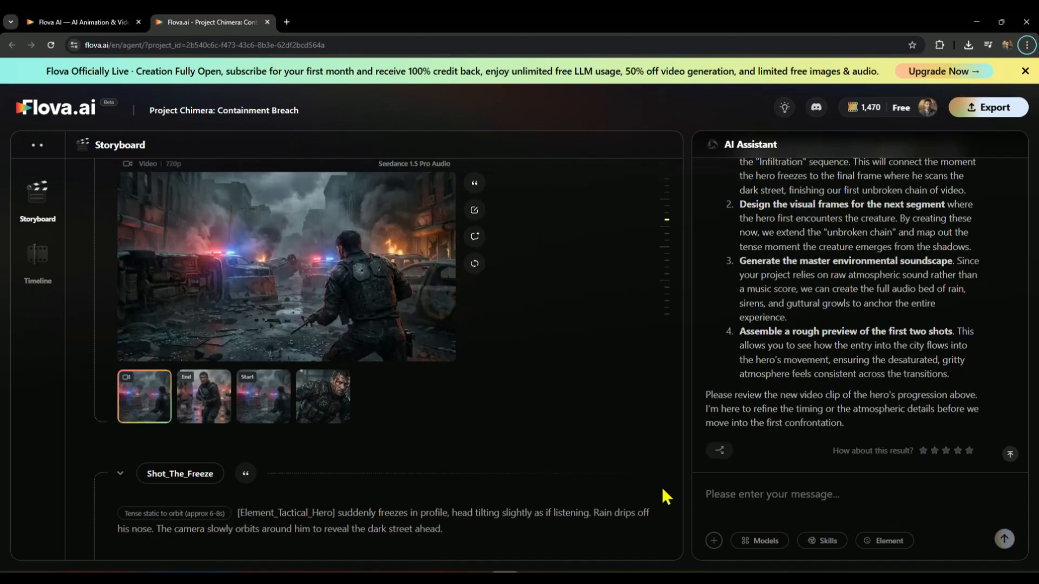
# Step: Review the start and end frames of Shot_Hero_Stalk and play its generated video
pyautogui.click(266, 401)
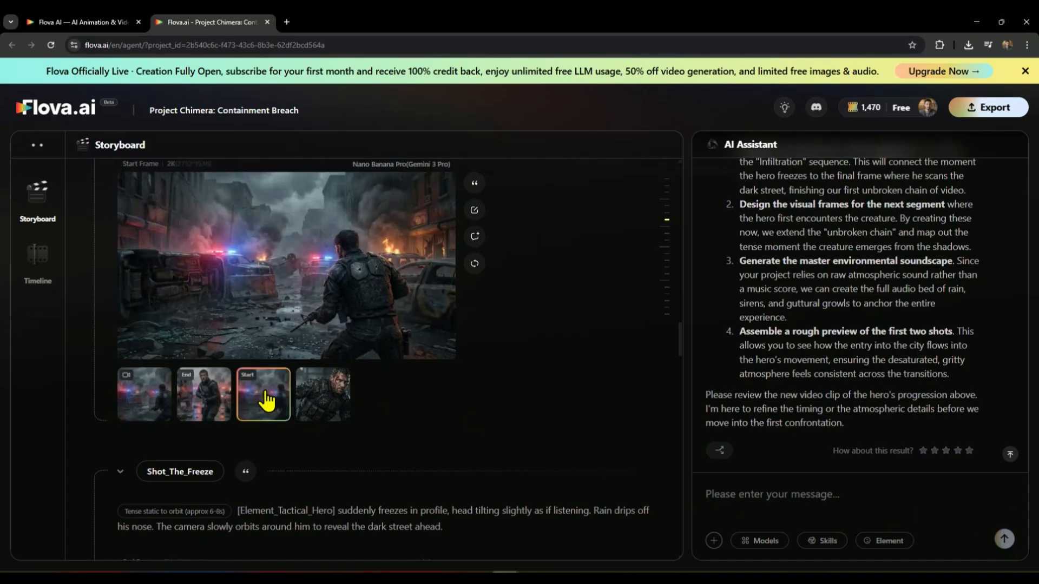
pyautogui.click(204, 399)
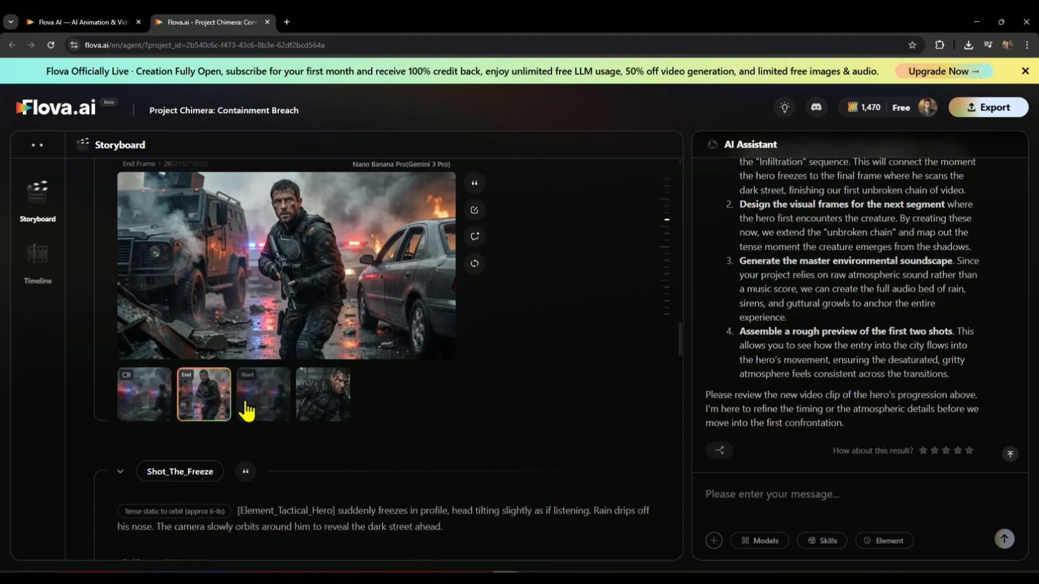
pyautogui.click(138, 402)
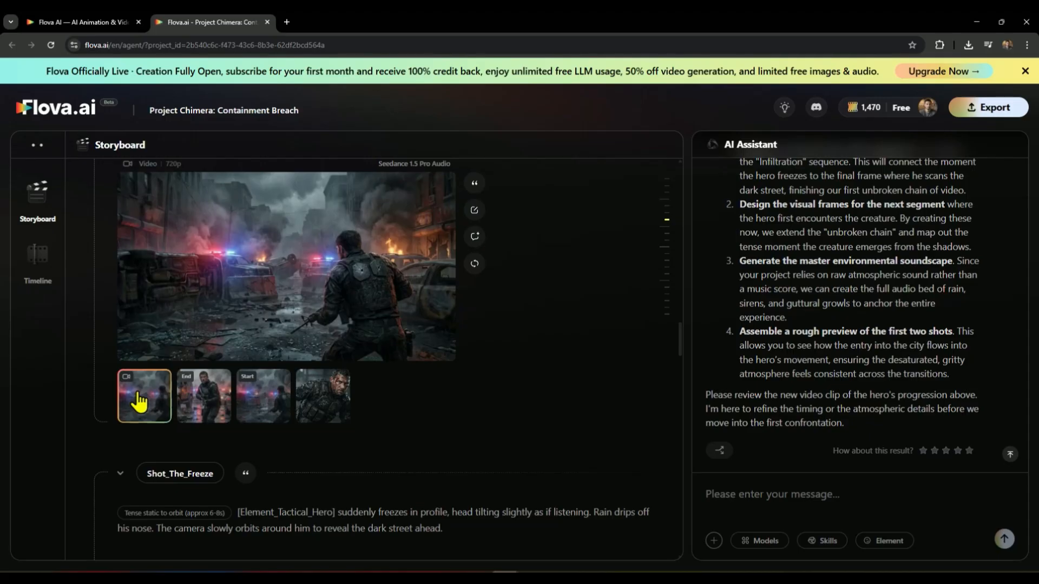
pyautogui.click(220, 290)
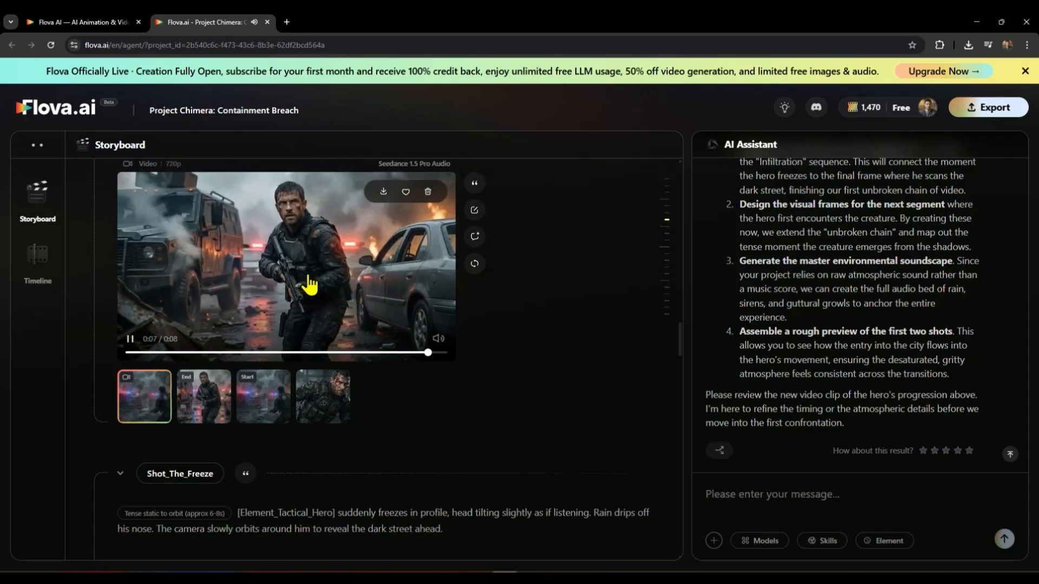
# Step: Send the Shot_Hero_Stalk end frame with Nano Banana Pro(Gemini 3 Pro) for image and the Continuous storyboard for the first and last frames skill
pyautogui.click(202, 397)
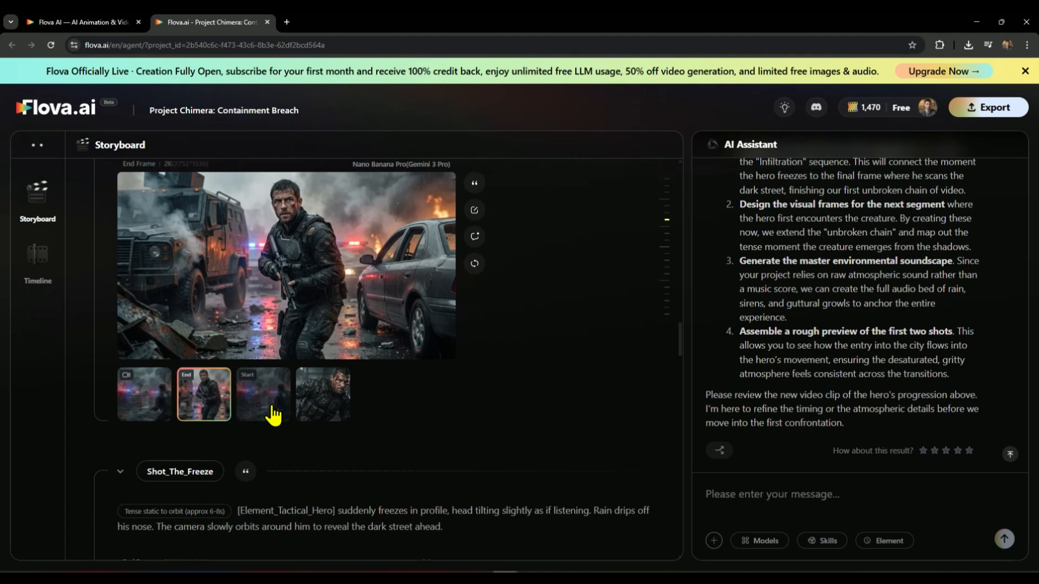
pyautogui.click(476, 185)
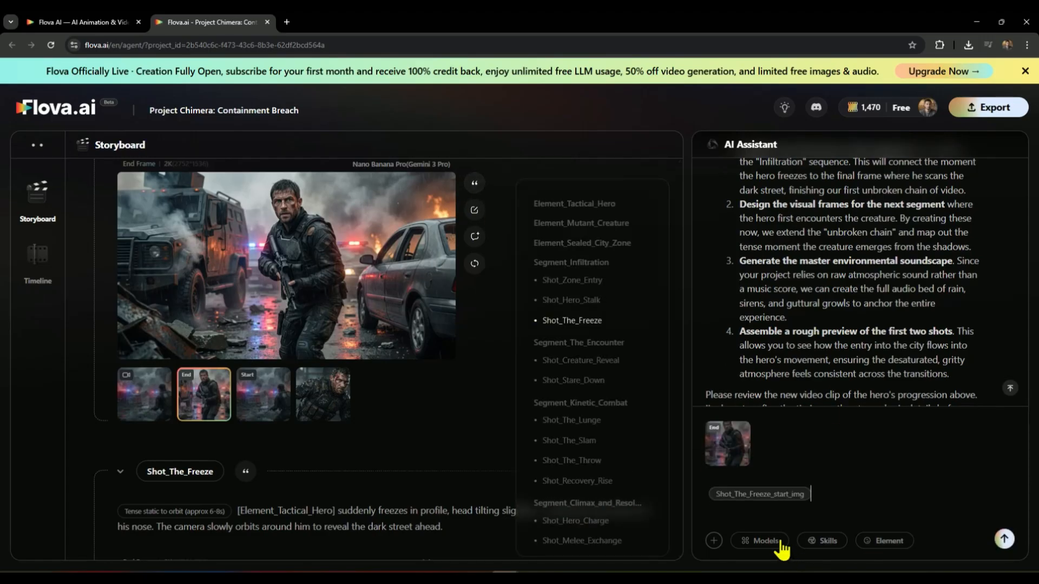
pyautogui.click(764, 540)
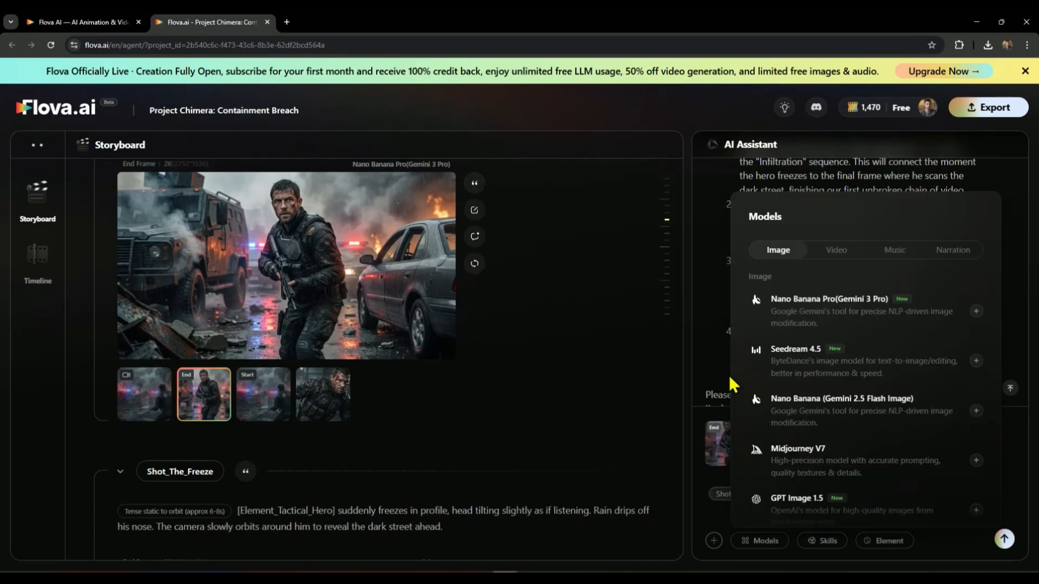
pyautogui.click(834, 316)
pyautogui.click(826, 542)
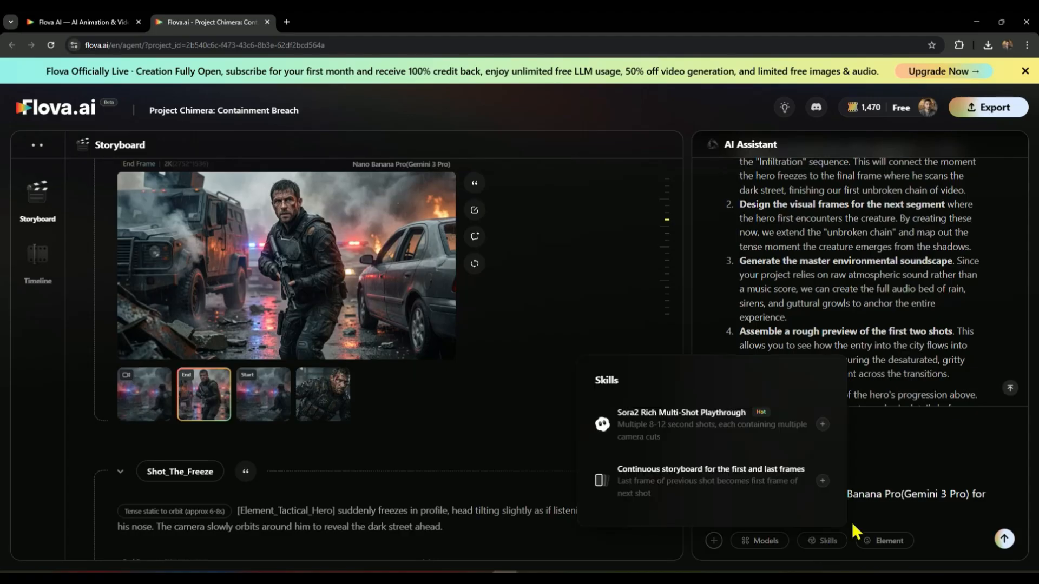
pyautogui.click(692, 471)
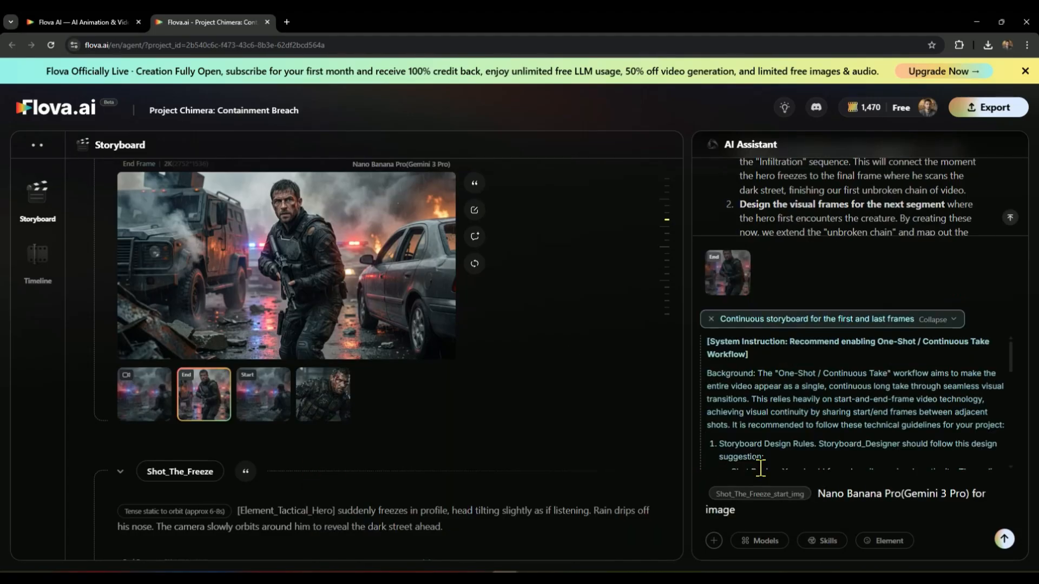
pyautogui.click(1003, 539)
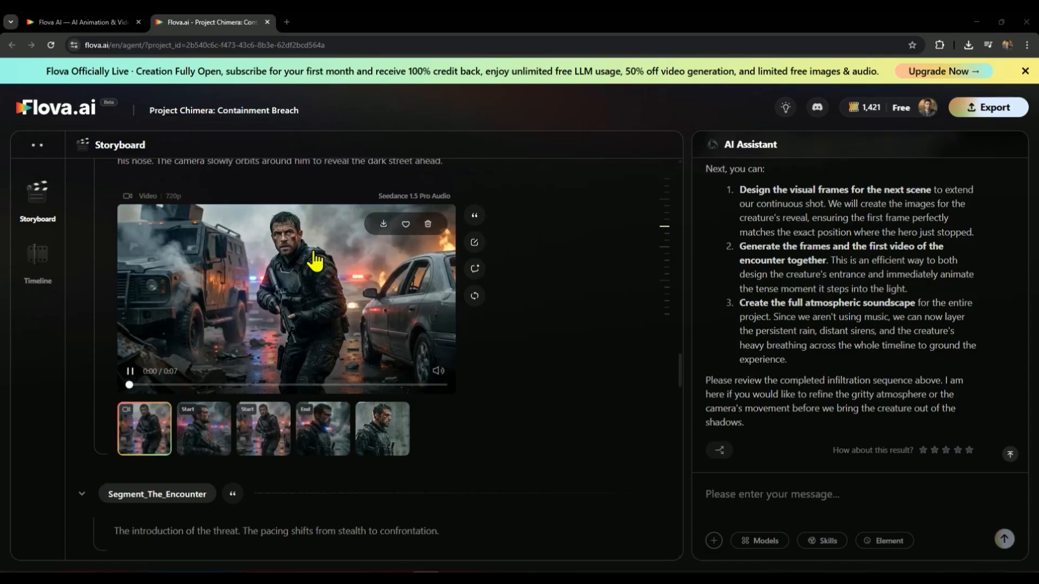
# Step: Compare the end frame of Shot_Hero_Stalk with the video and start frames of Shot_The_Freeze
pyautogui.scroll(4, 310, 273)
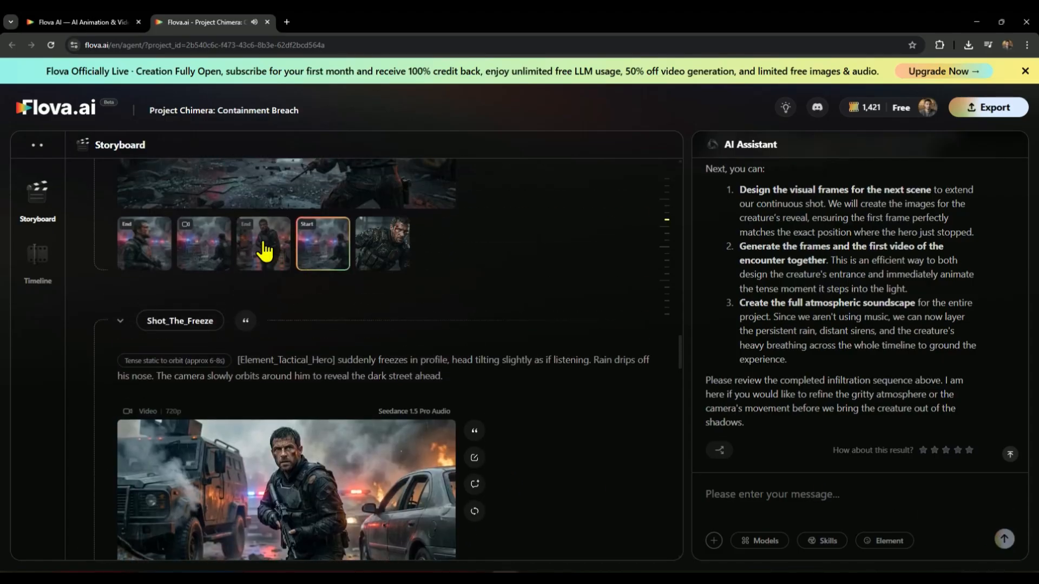
pyautogui.click(266, 248)
pyautogui.scroll(-4, 323, 476)
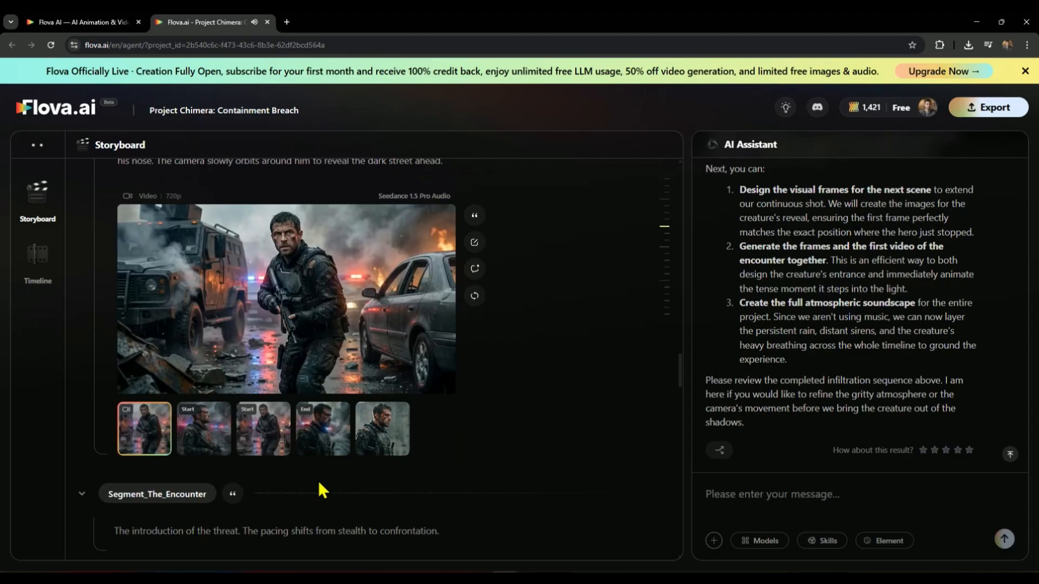
# Step: Review the start and end frames of Shot_The_Freeze and play its generated video
pyautogui.click(250, 436)
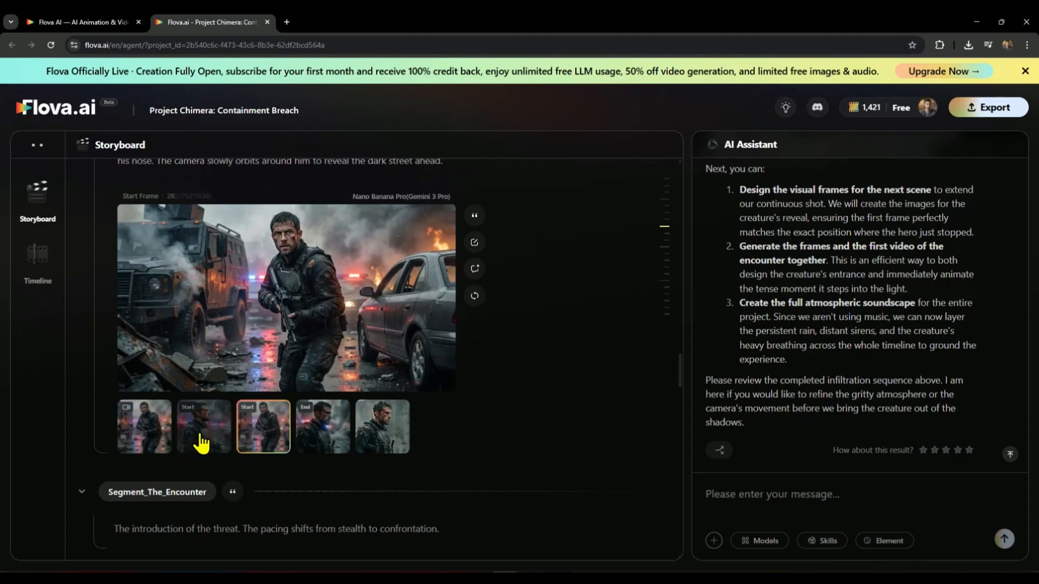
pyautogui.click(311, 439)
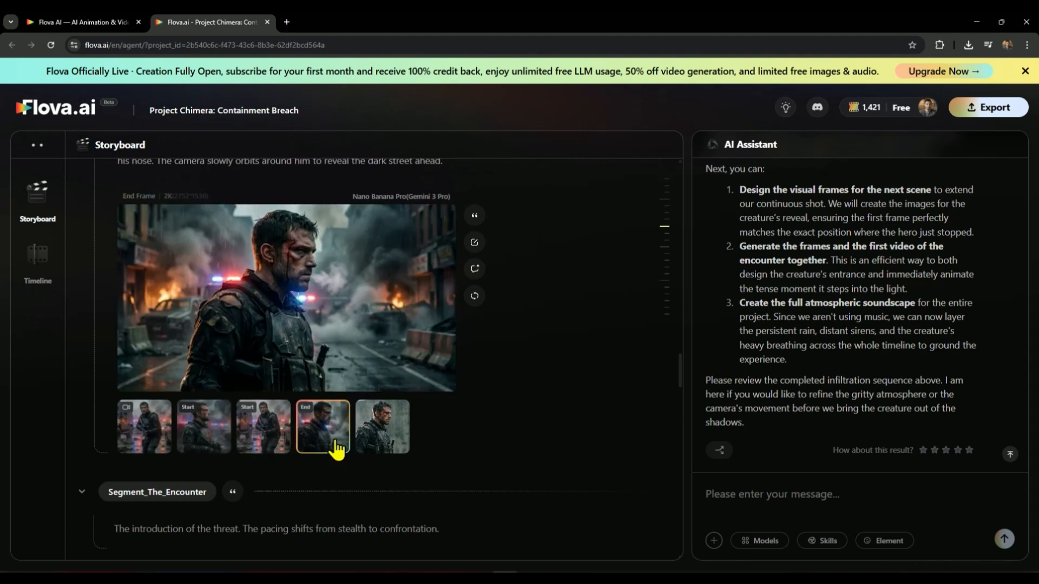
pyautogui.click(142, 433)
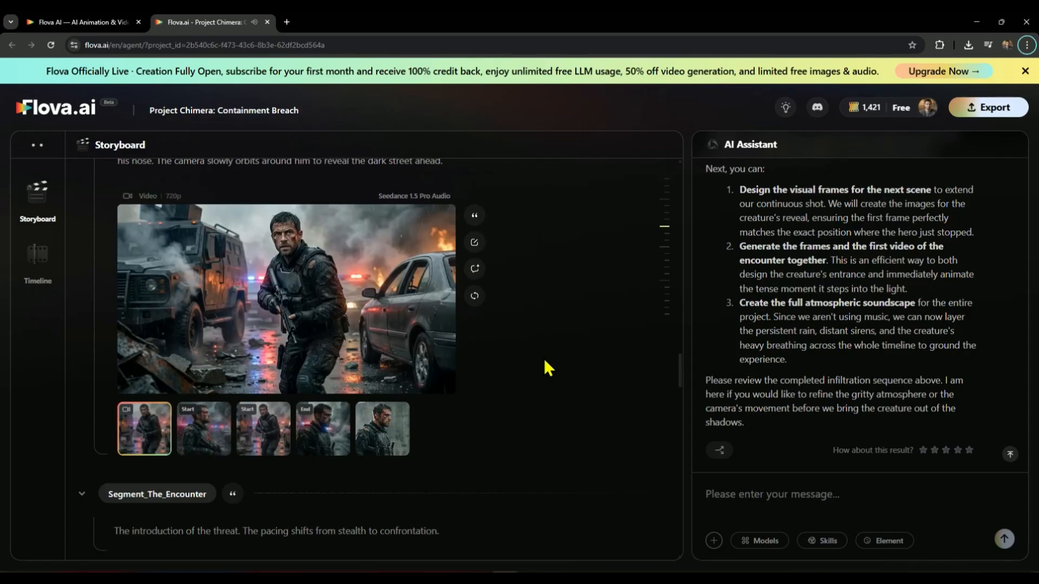
# Step: Send option 1, designing the next scene's frames, with Nano Banana Pro(Gemini 3 Pro) for image and the Continuous storyboard for the first and last frames skill
pyautogui.moveTo(738, 190); pyautogui.dragTo(933, 194)
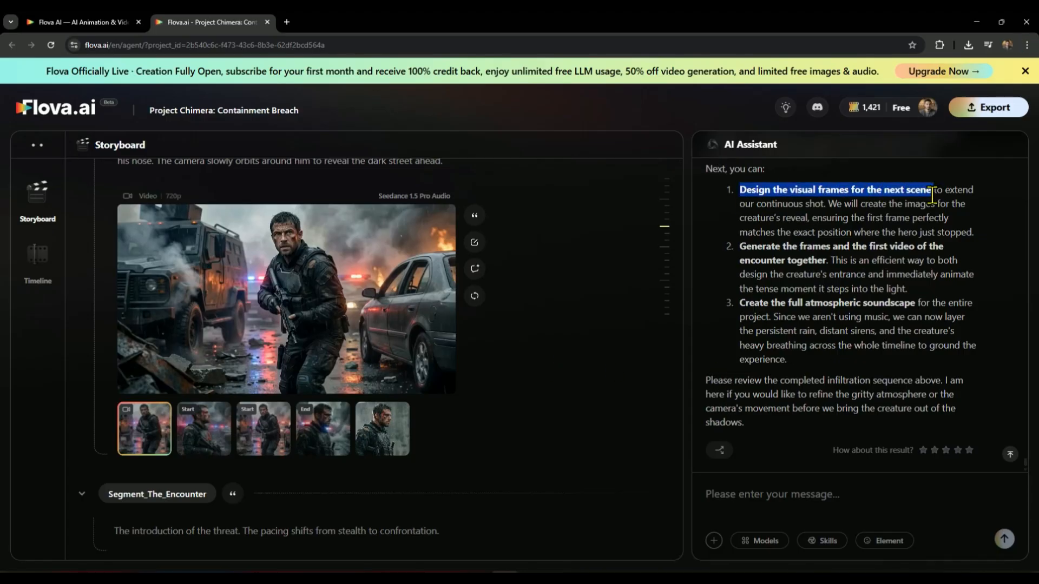
pyautogui.click(741, 493)
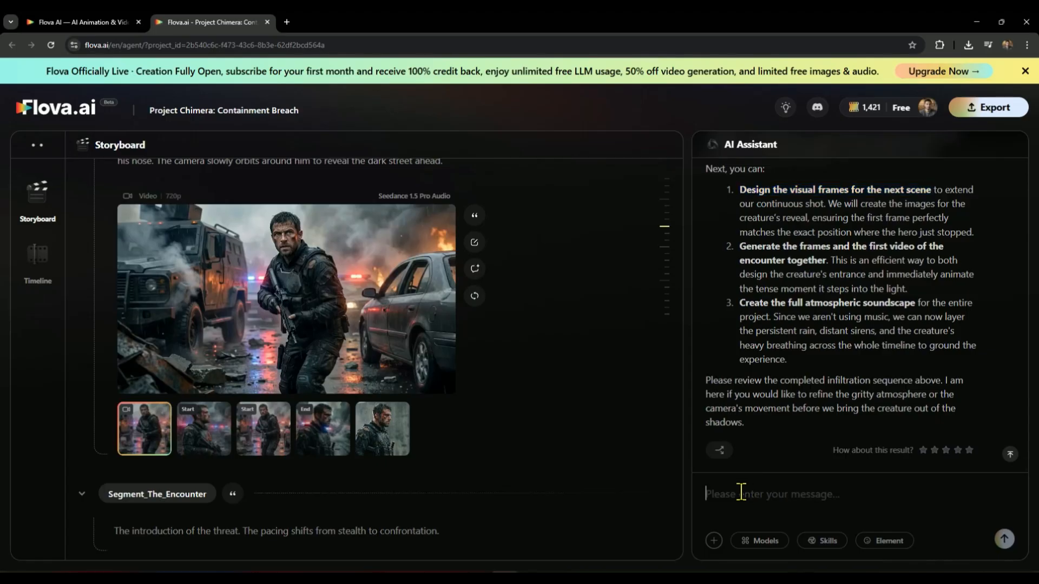
pyautogui.write('1')
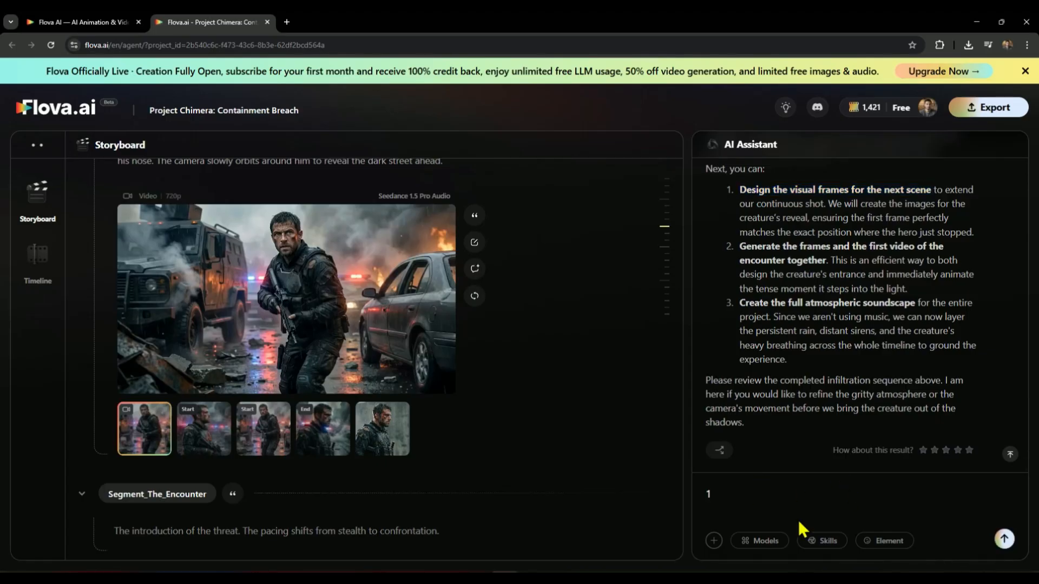
pyautogui.click(766, 541)
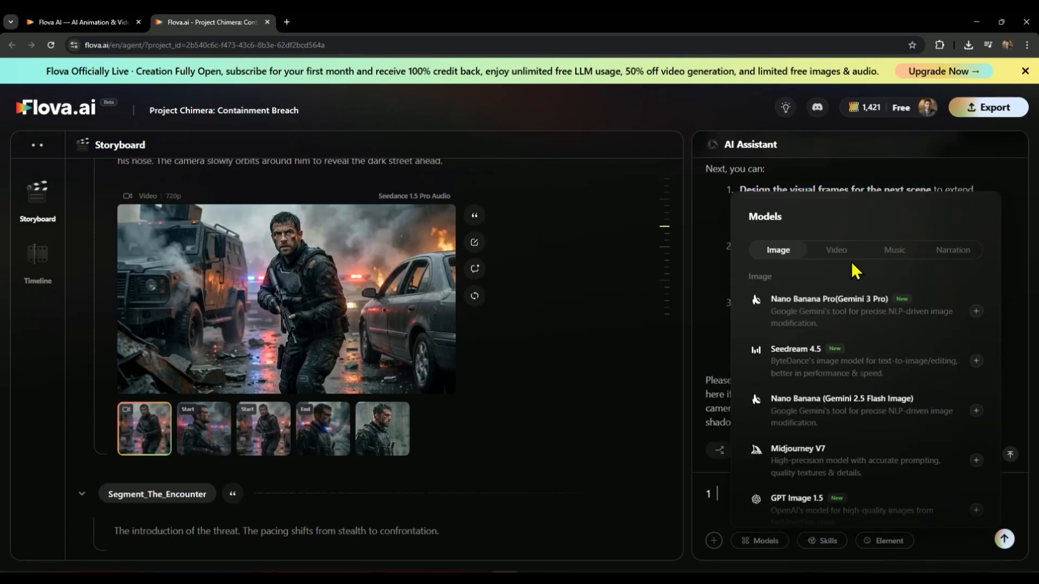
pyautogui.click(820, 303)
pyautogui.click(828, 541)
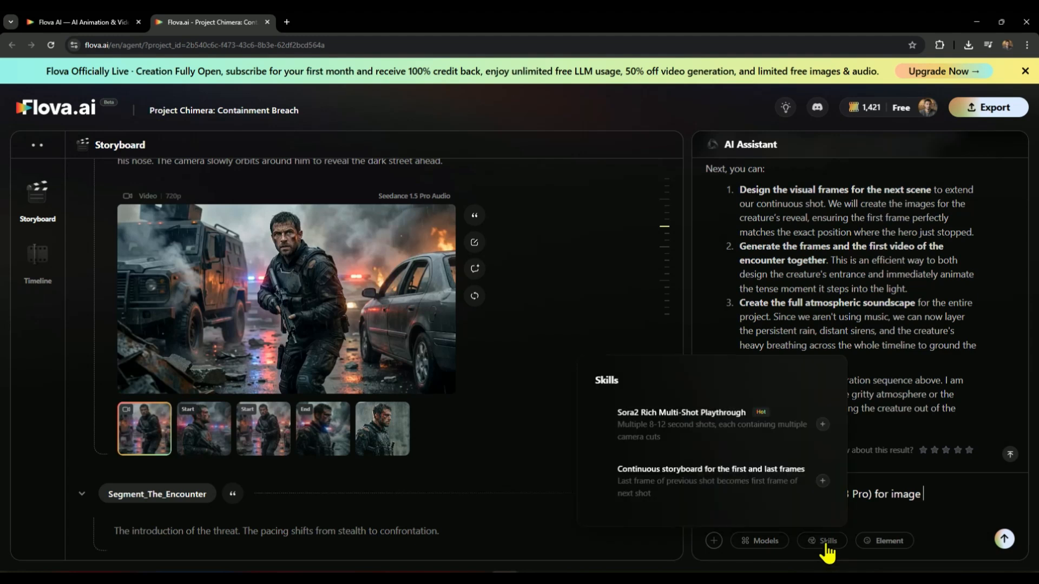
pyautogui.moveTo(789, 439)
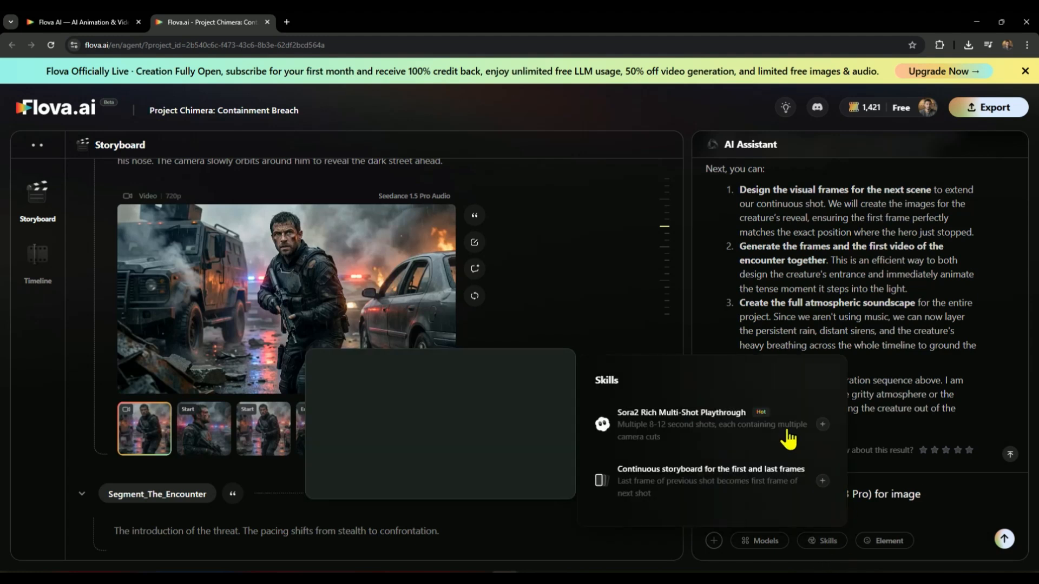
pyautogui.click(705, 476)
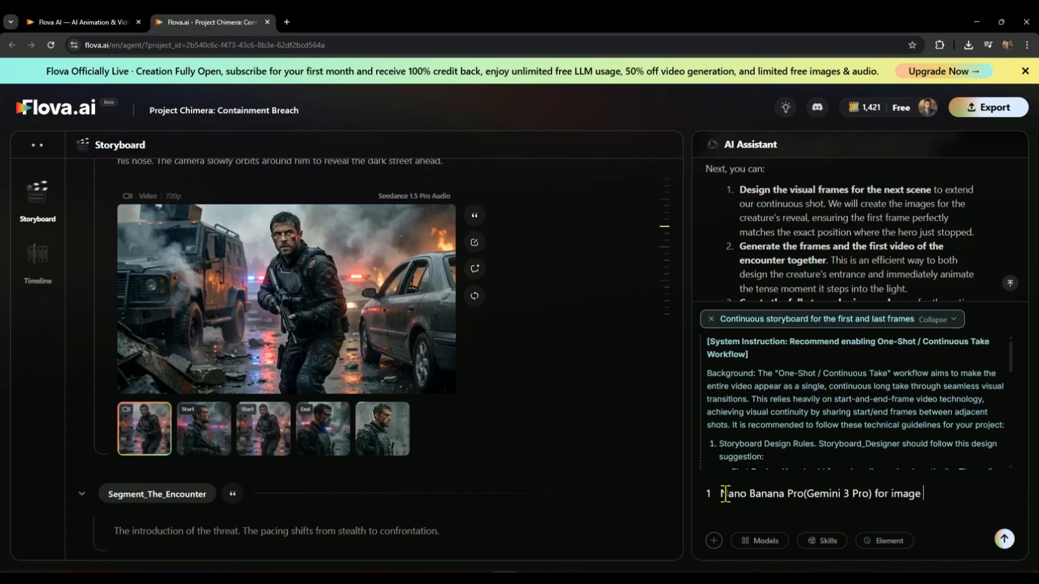
pyautogui.click(1005, 540)
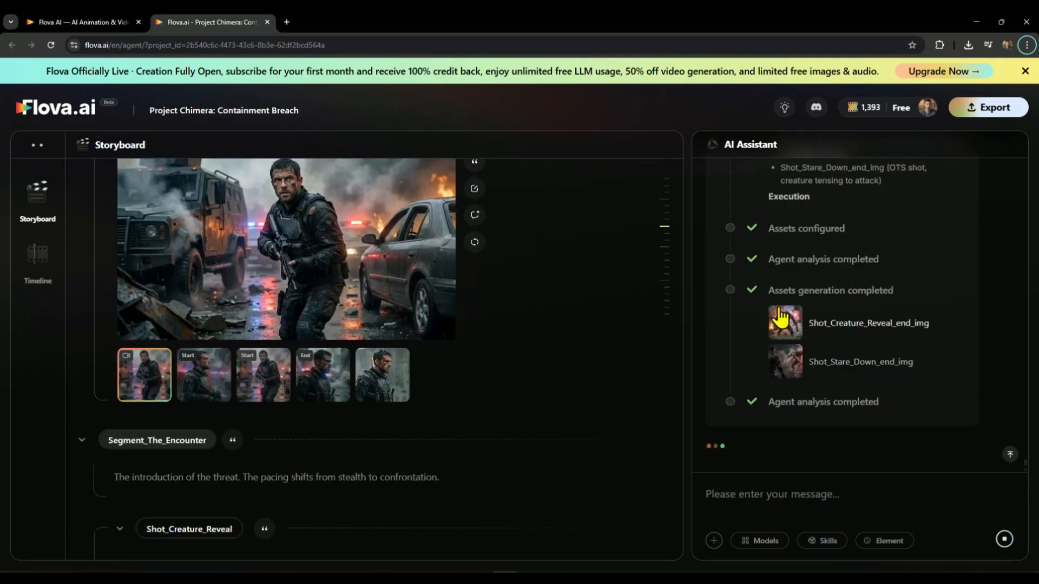
# Step: Compare the start and end frames of Shot_Creature_Reveal with the end frame of Shot_The_Freeze
pyautogui.click(795, 324)
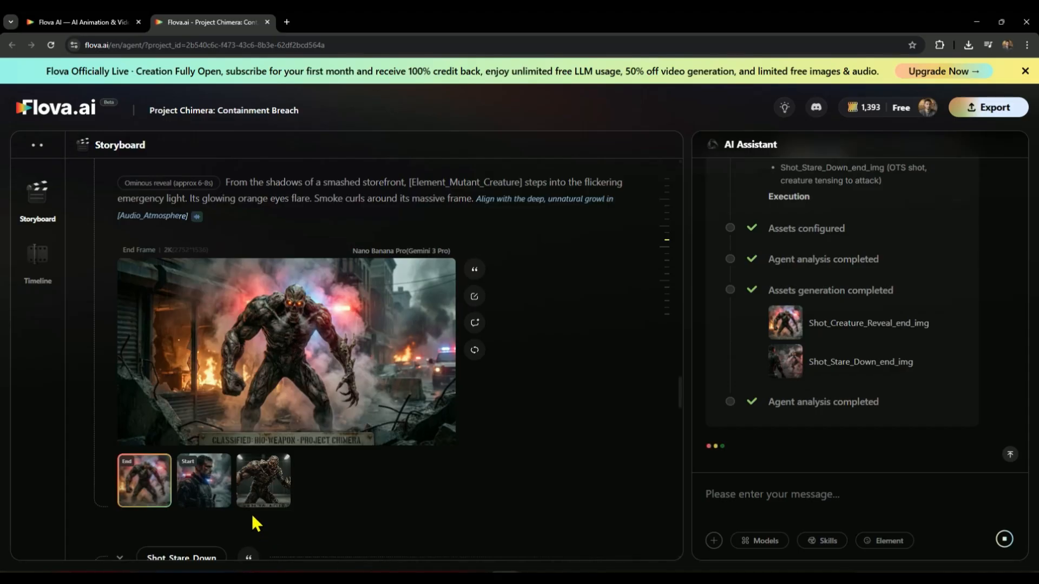
pyautogui.click(228, 494)
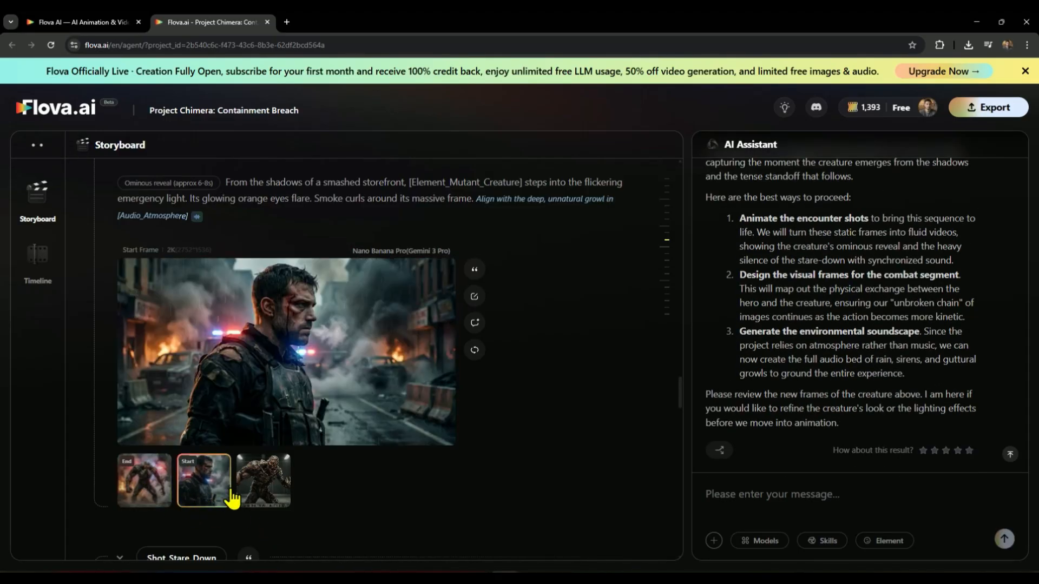
pyautogui.scroll(5, 579, 428)
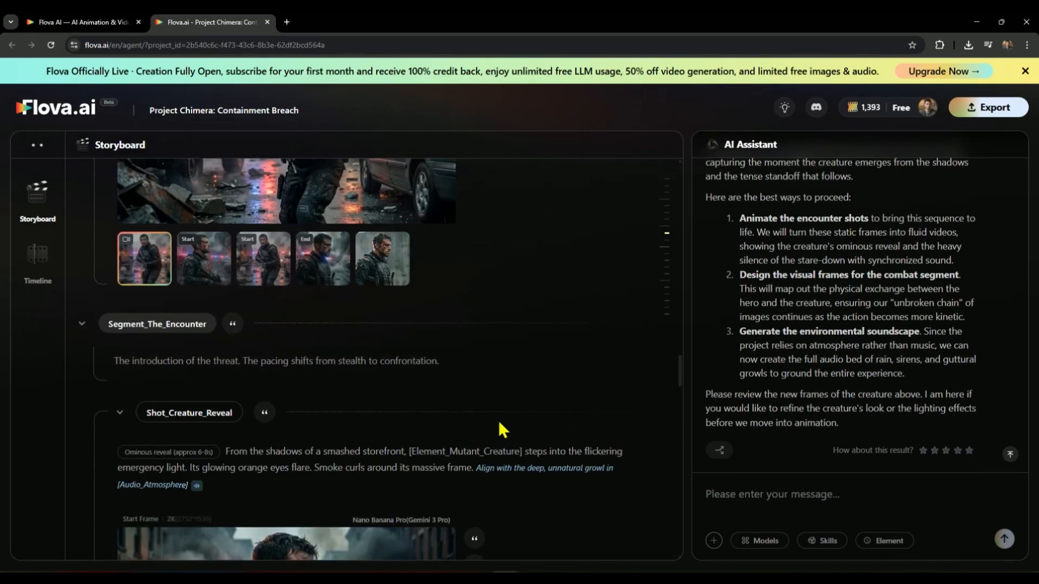
pyautogui.scroll(1, 401, 384)
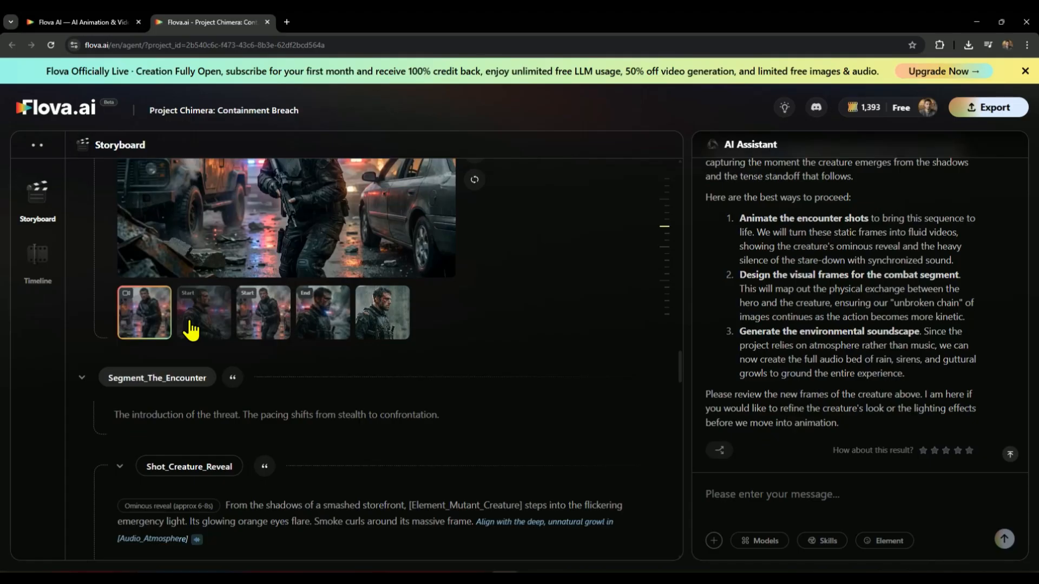
pyautogui.click(313, 326)
pyautogui.scroll(3, 403, 400)
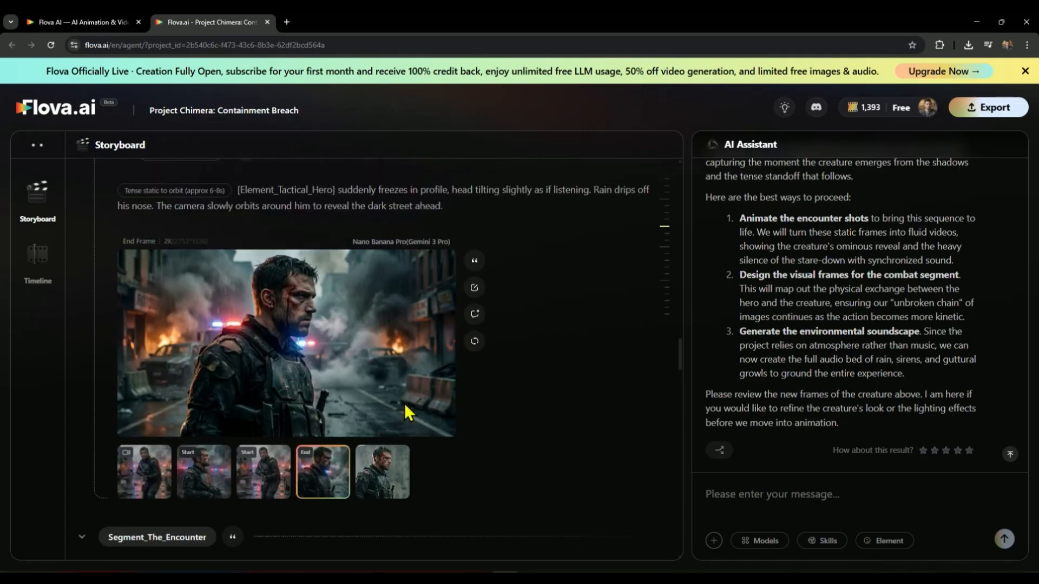
pyautogui.scroll(-5, 306, 355)
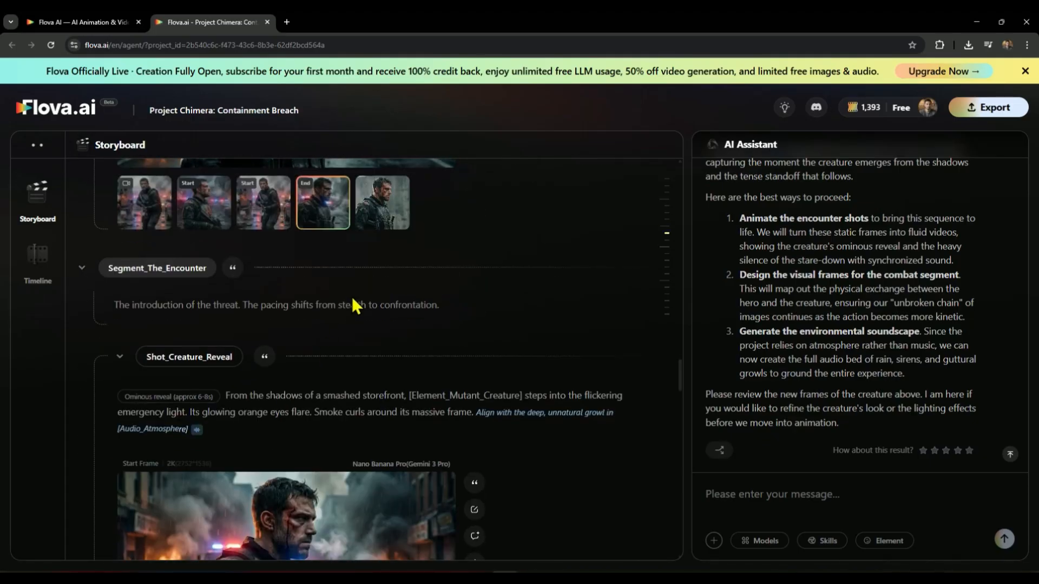
pyautogui.scroll(-5, 351, 305)
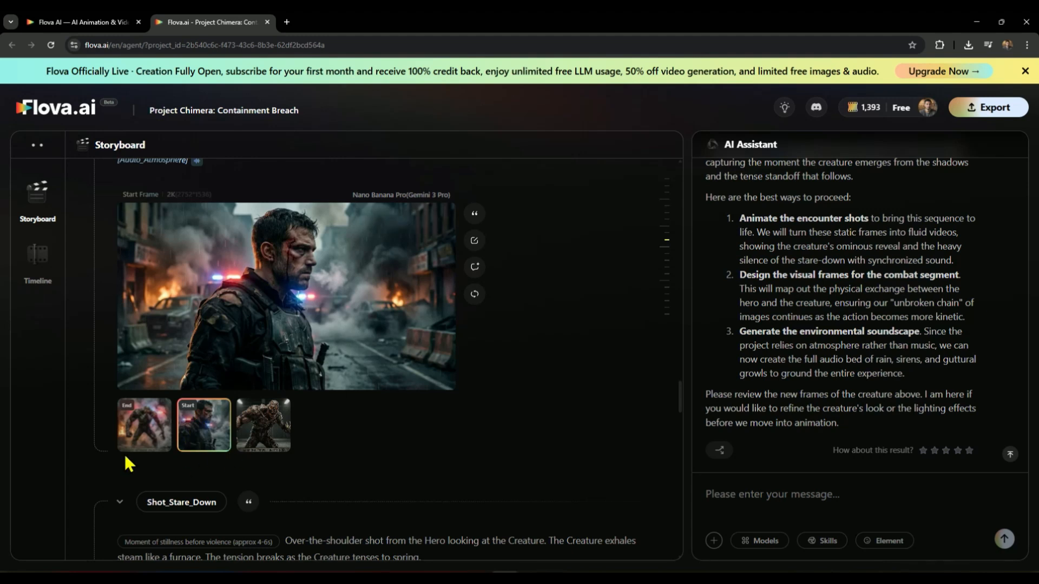
pyautogui.click(138, 432)
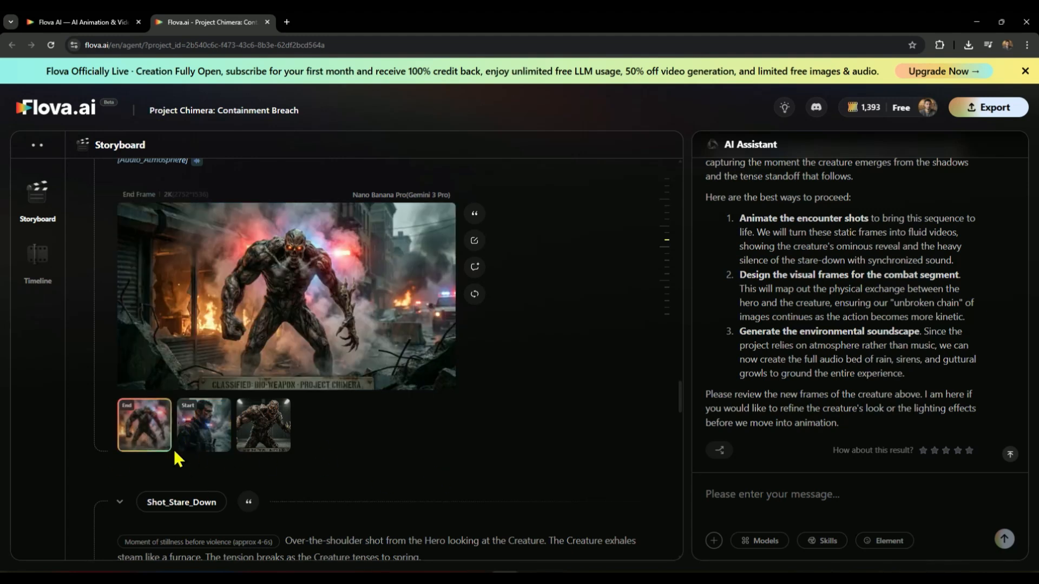
# Step: Attach the start and end frames of Shot_Creature_Reveal to the assistant message
pyautogui.click(199, 442)
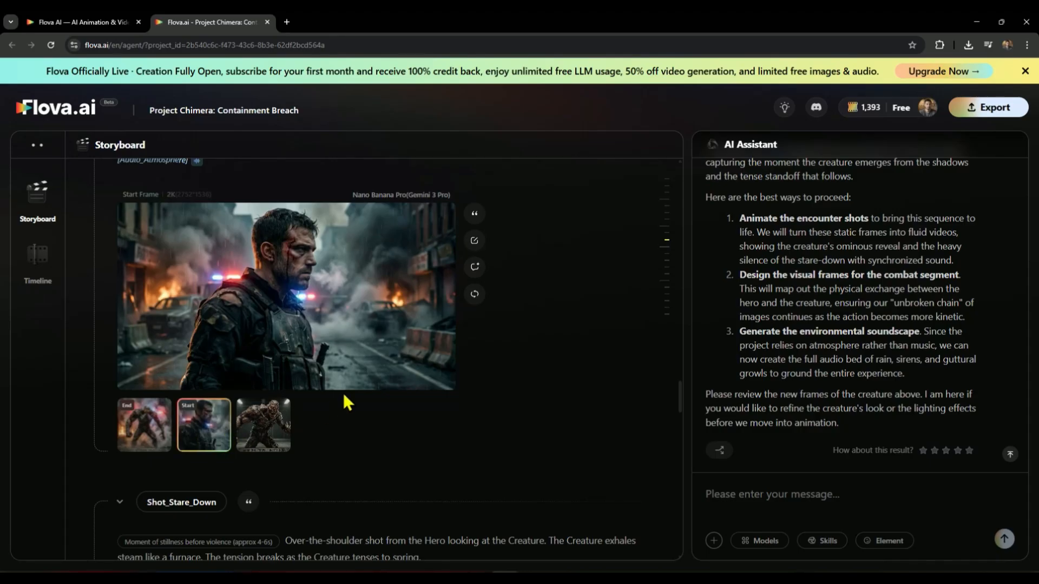
pyautogui.click(478, 213)
pyautogui.click(144, 428)
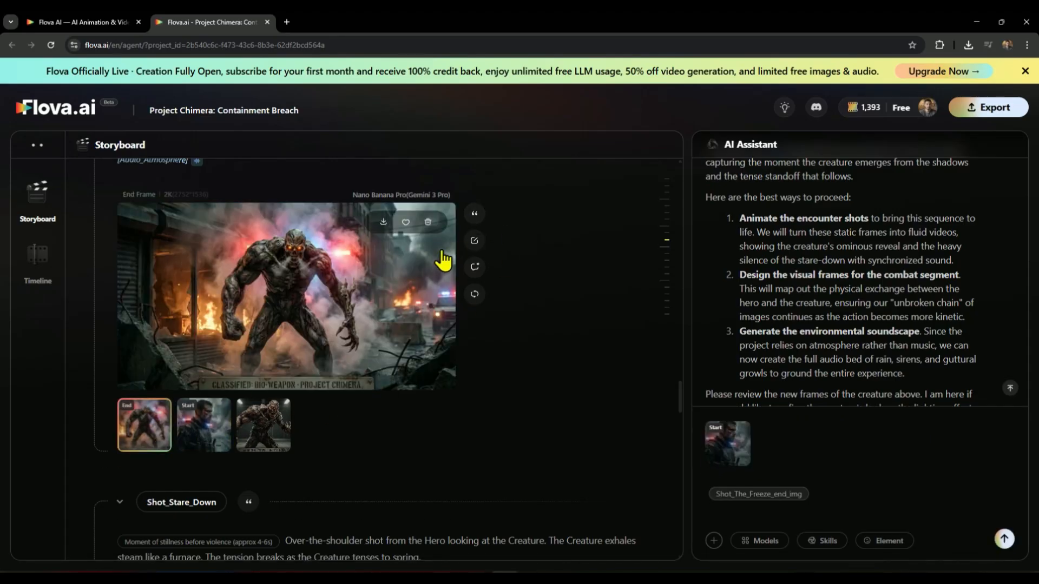
pyautogui.click(481, 215)
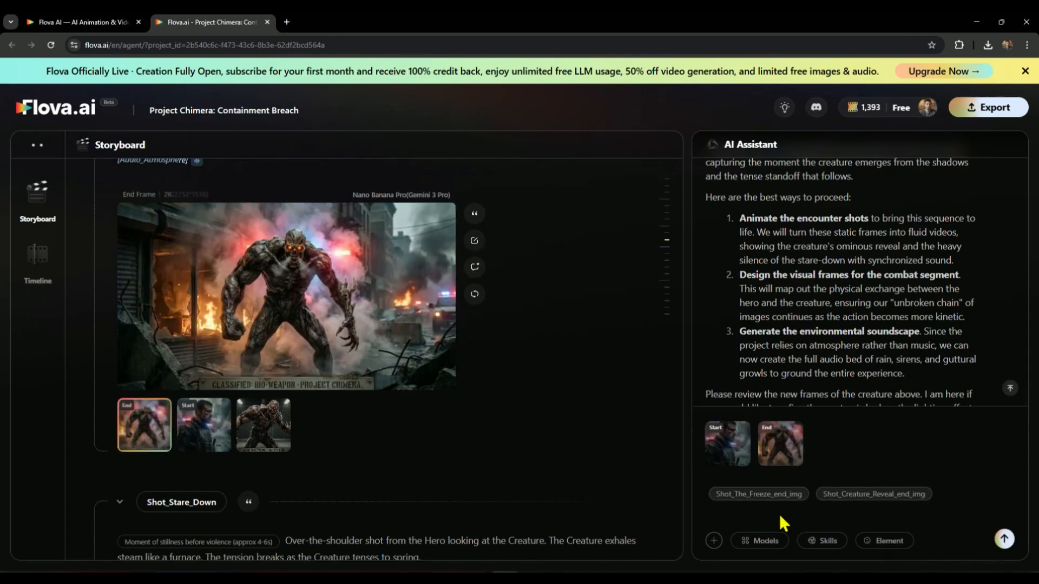
# Step: Specify Seedance 1.5 Pro Audio for video in the message and send it to generate the Shot_Creature_Reveal clip
pyautogui.click(765, 541)
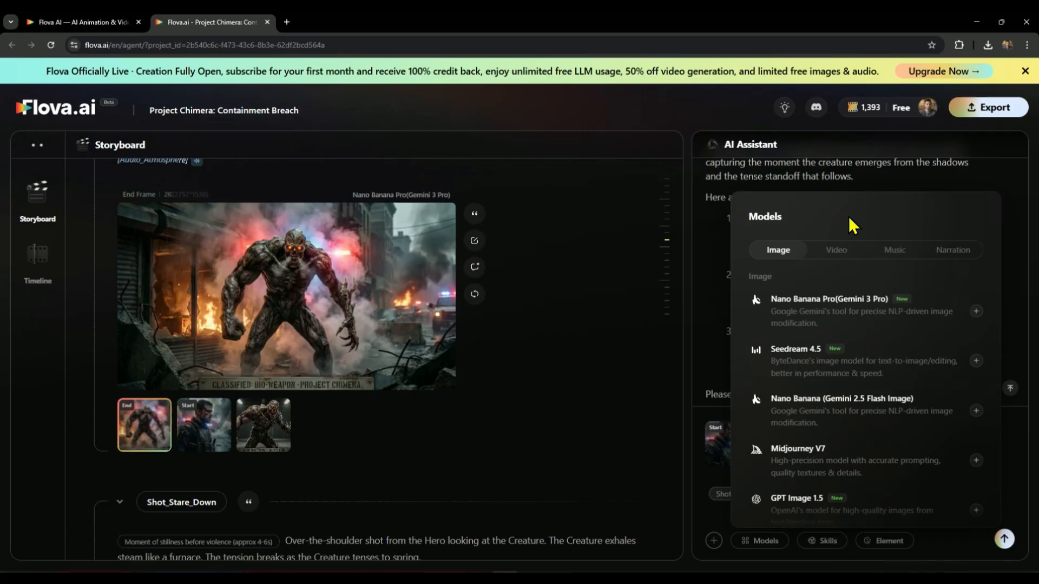
pyautogui.click(835, 249)
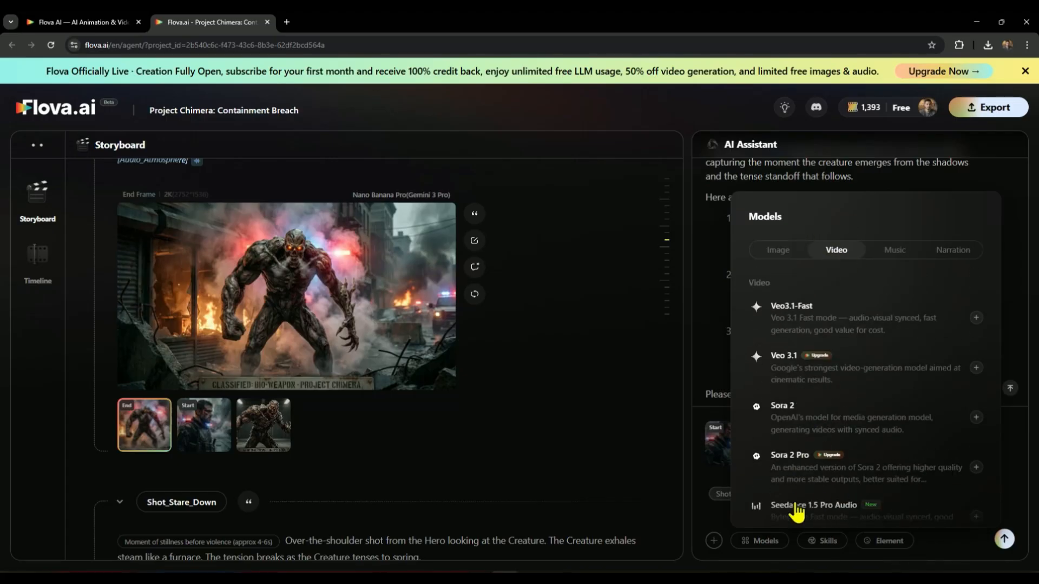
pyautogui.click(796, 507)
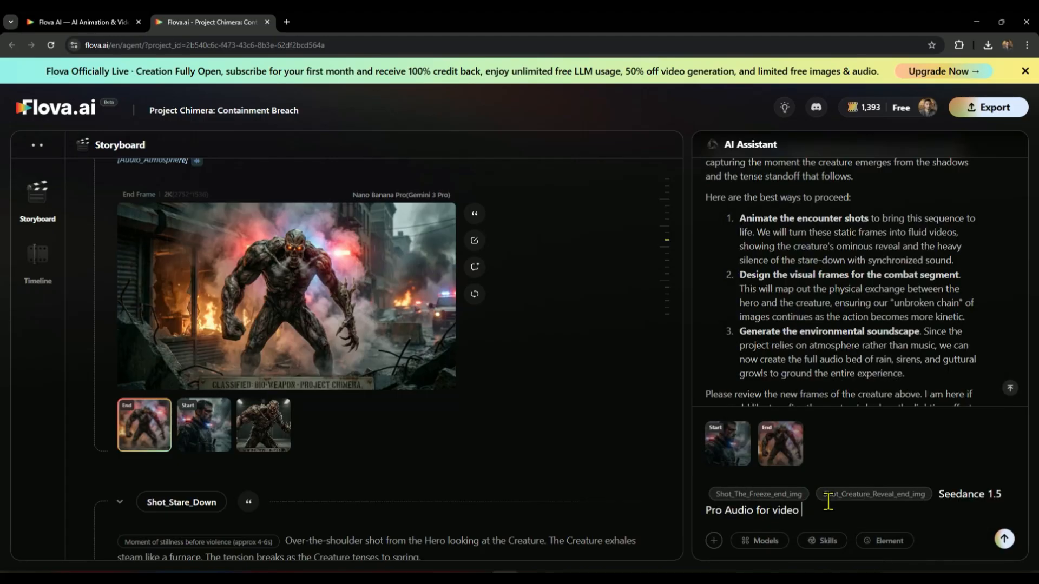
pyautogui.click(1003, 540)
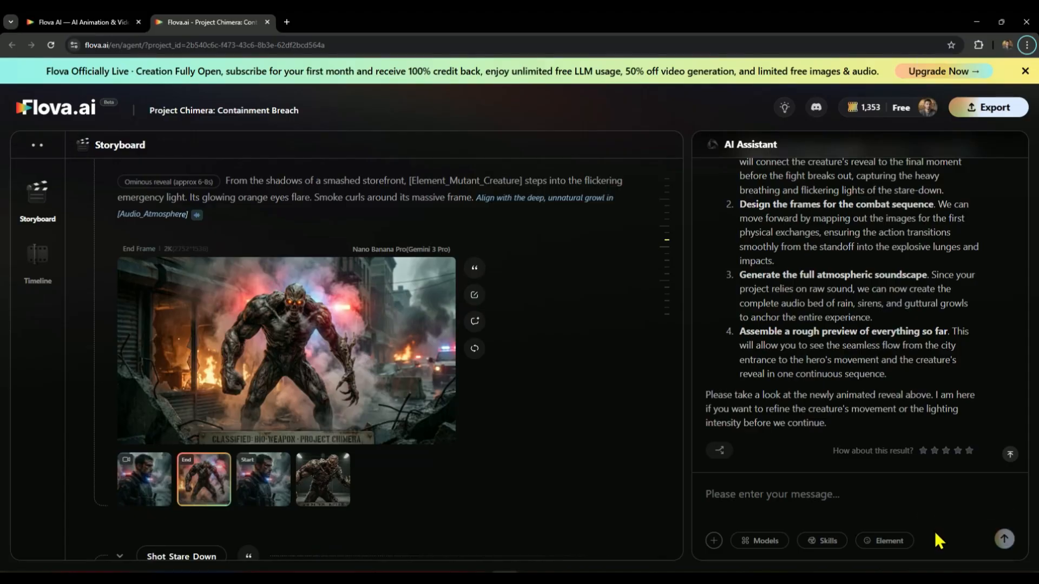
# Step: Play the generated Shot_Creature_Reveal video and compare its end frame with the start frame of Shot_Stare_Down
pyautogui.click(152, 481)
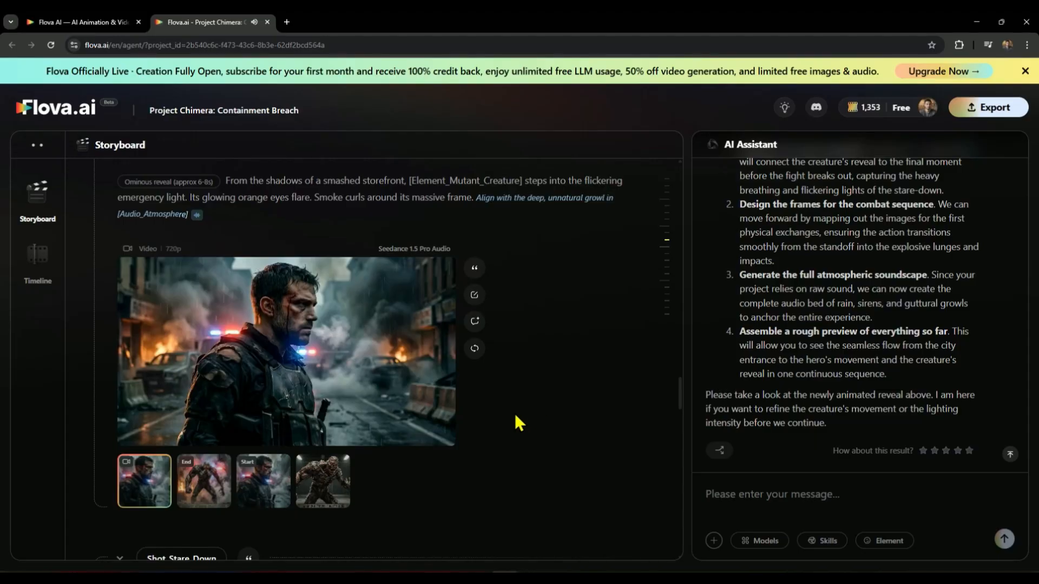
pyautogui.click(204, 487)
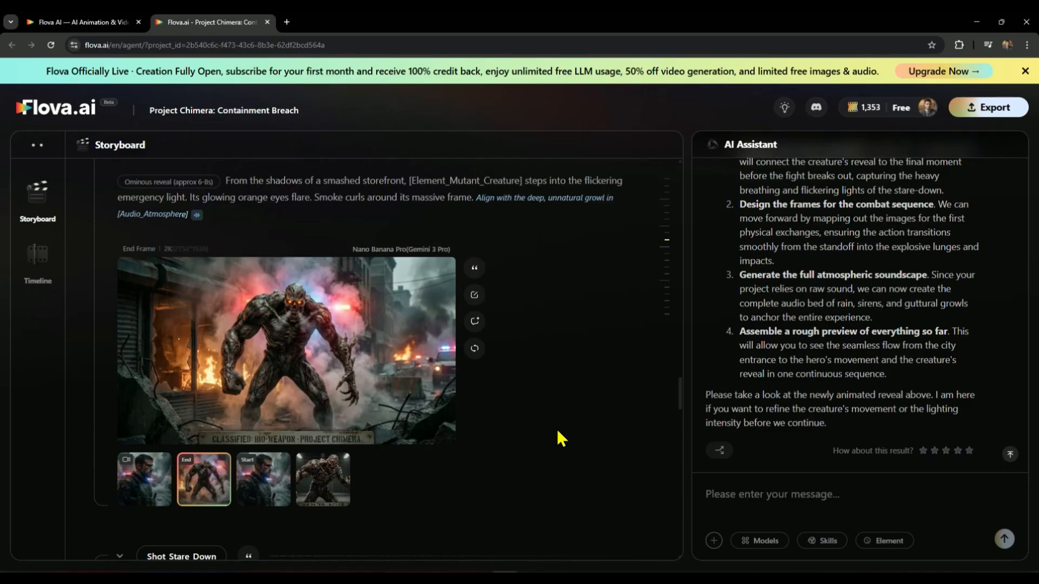
pyautogui.scroll(-7, 557, 432)
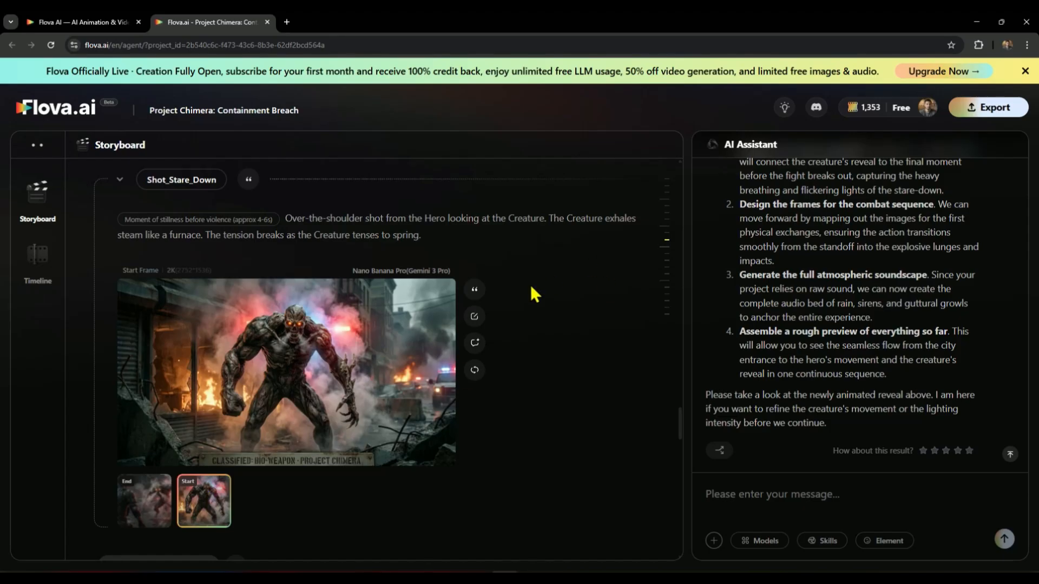
# Step: Attach the start and end frames of Shot_Stare_Down to the assistant message
pyautogui.click(481, 293)
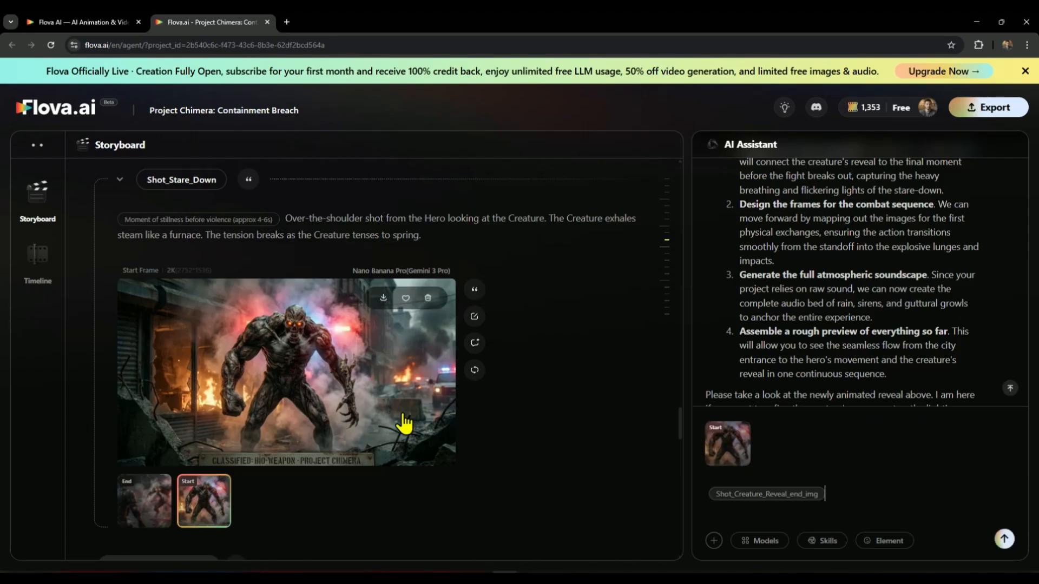
pyautogui.click(132, 504)
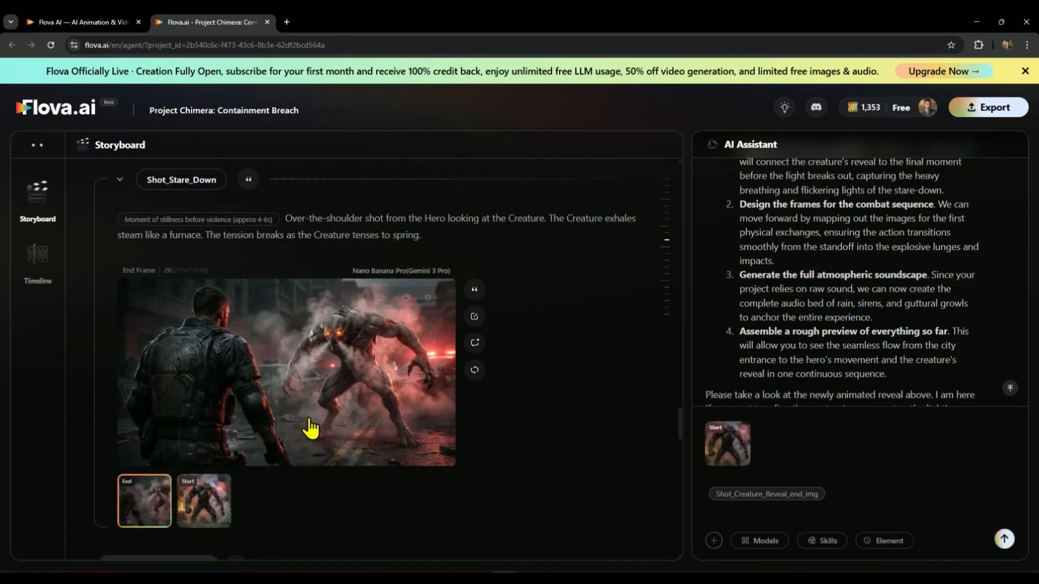
pyautogui.click(478, 295)
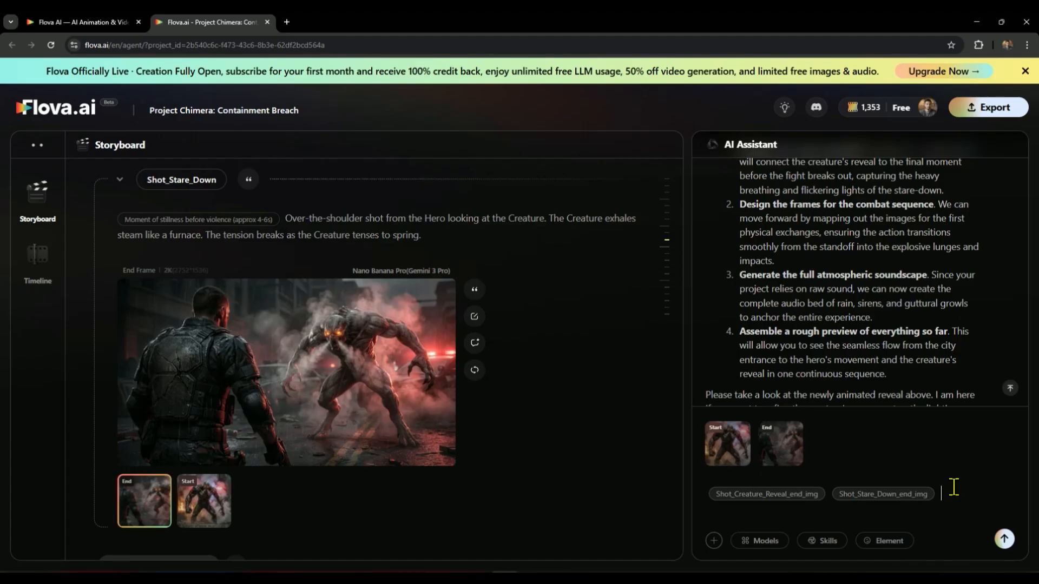
# Step: Add creature dialogue "Your last mistake... was standing still." and hero dialogue "Go on... make your move", requesting seedream 1.5 pro for dialogues
pyautogui.write('Creature dialogues in Start frame : Your last mistake... was standing still. Hero dialogues in end frame : Go on... make your move')
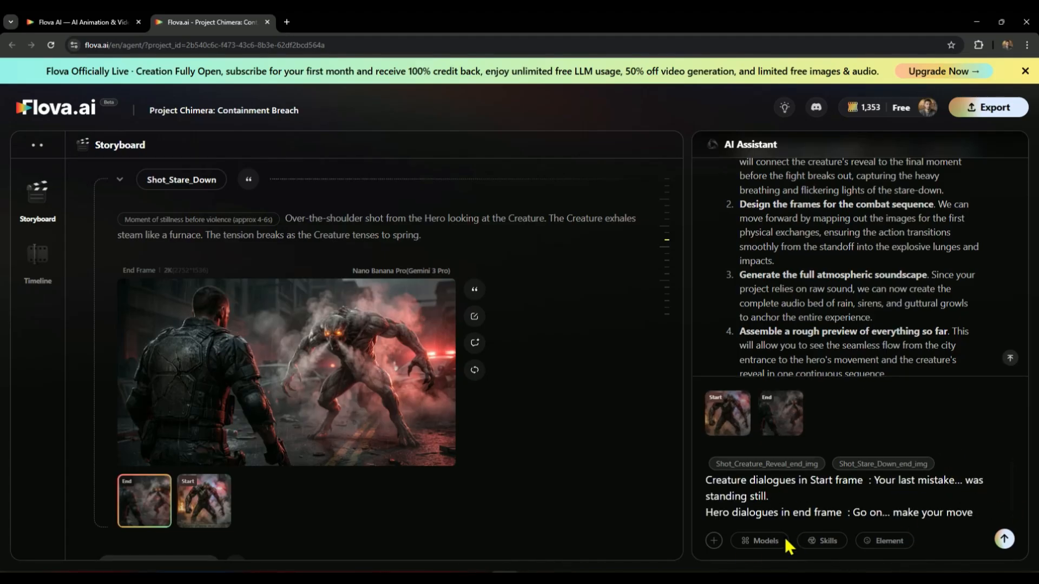
pyautogui.write('use seedream 1.5 pro for dialouges')
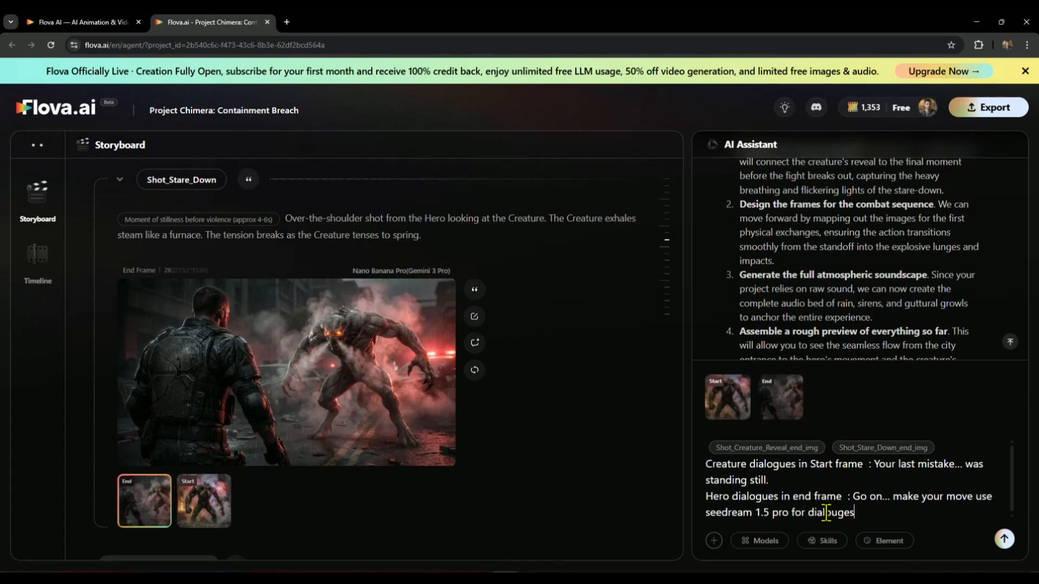
# Step: Specify Seedance 1.5 Pro Audio for video in the dialogue message and send it to generate the Shot_Stare_Down clip
pyautogui.click(768, 540)
pyautogui.click(833, 252)
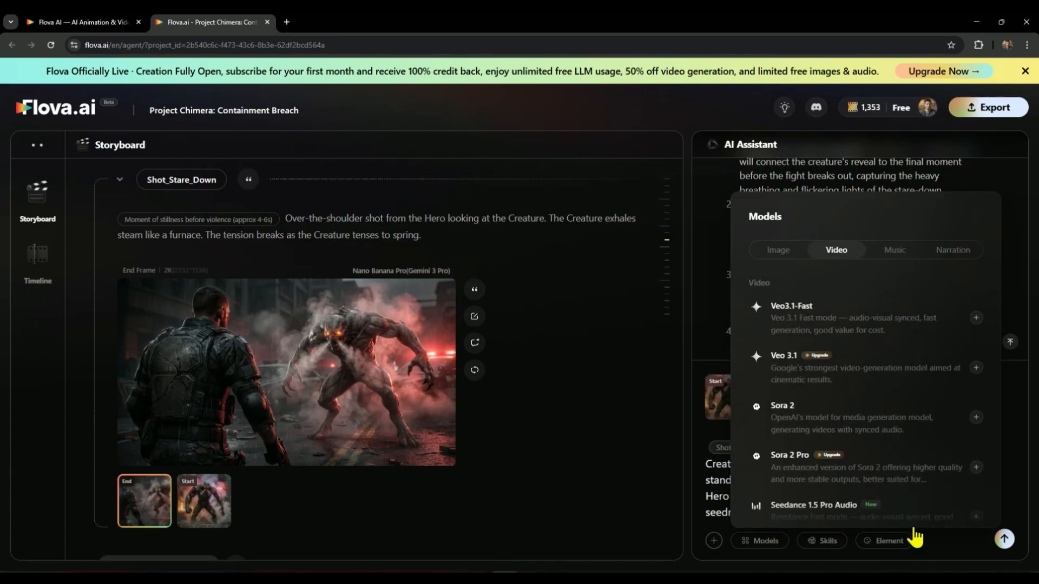
pyautogui.click(839, 506)
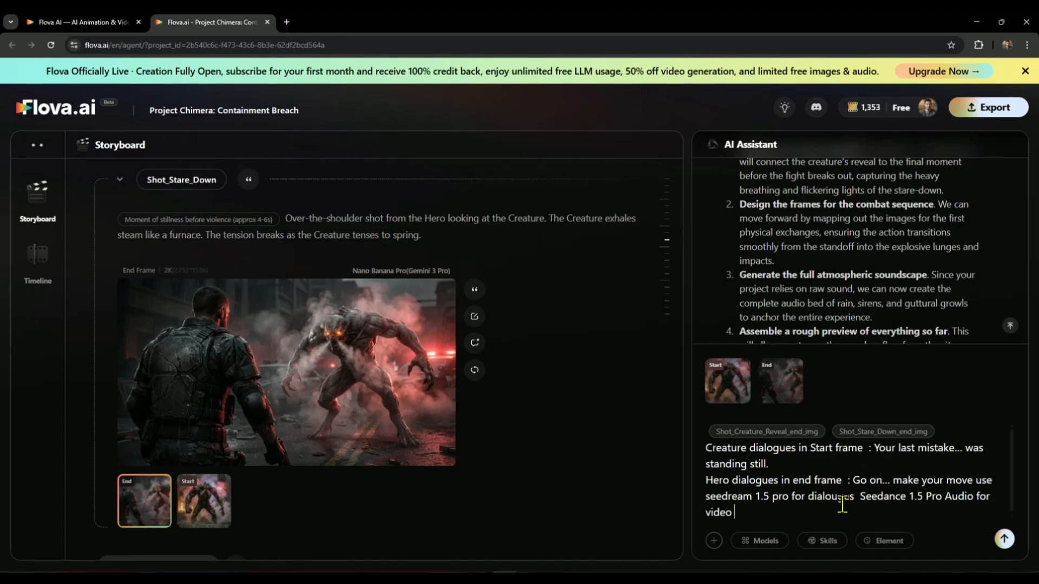
pyautogui.click(1004, 540)
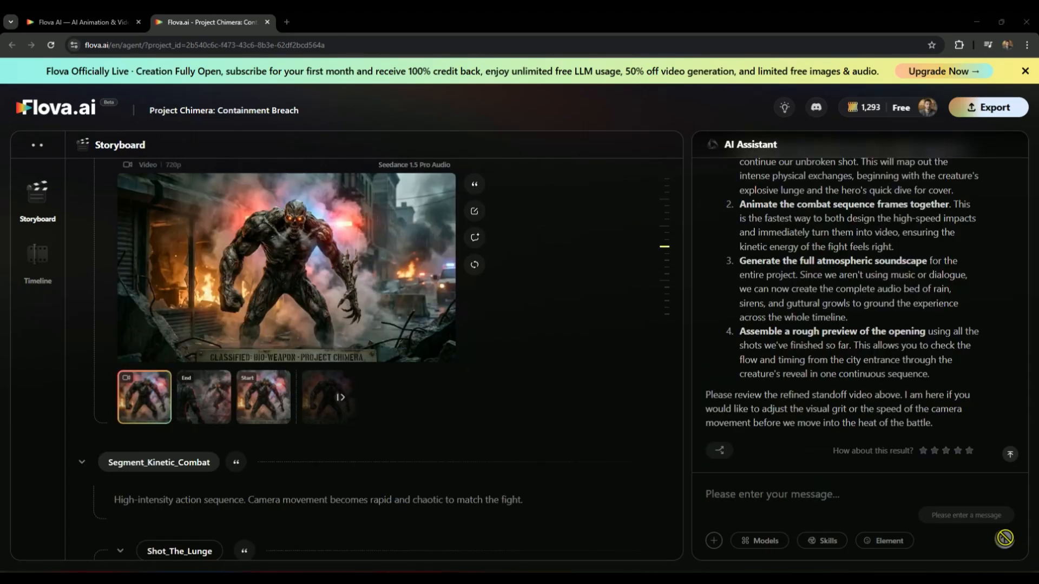
# Step: Play the generated Shot_Stare_Down clip and the combat clips Shot_The_Lunge and Shot_The_Slam to check their continuity
pyautogui.click(308, 278)
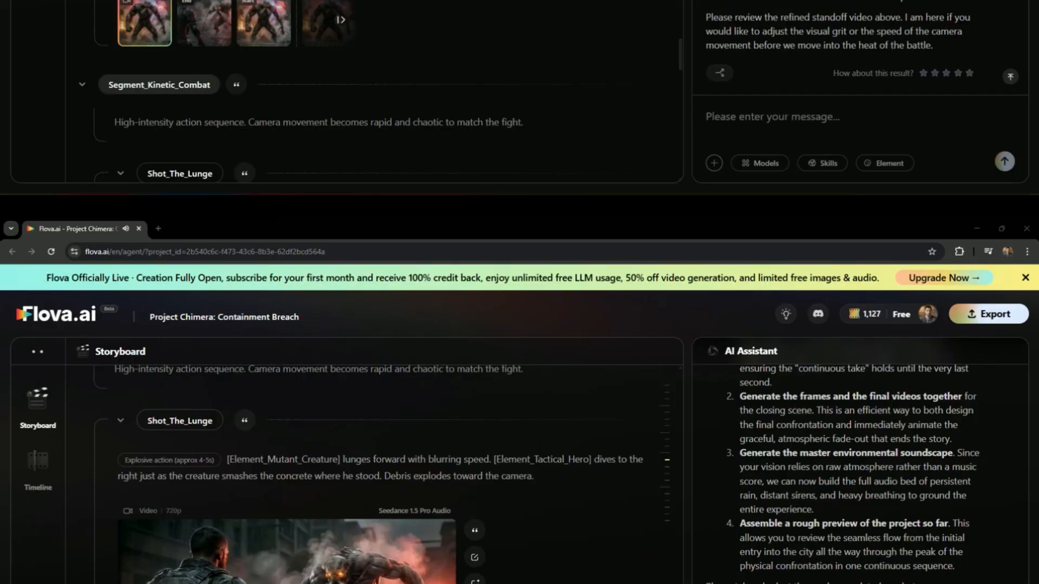
pyautogui.scroll(-1, 504, 401)
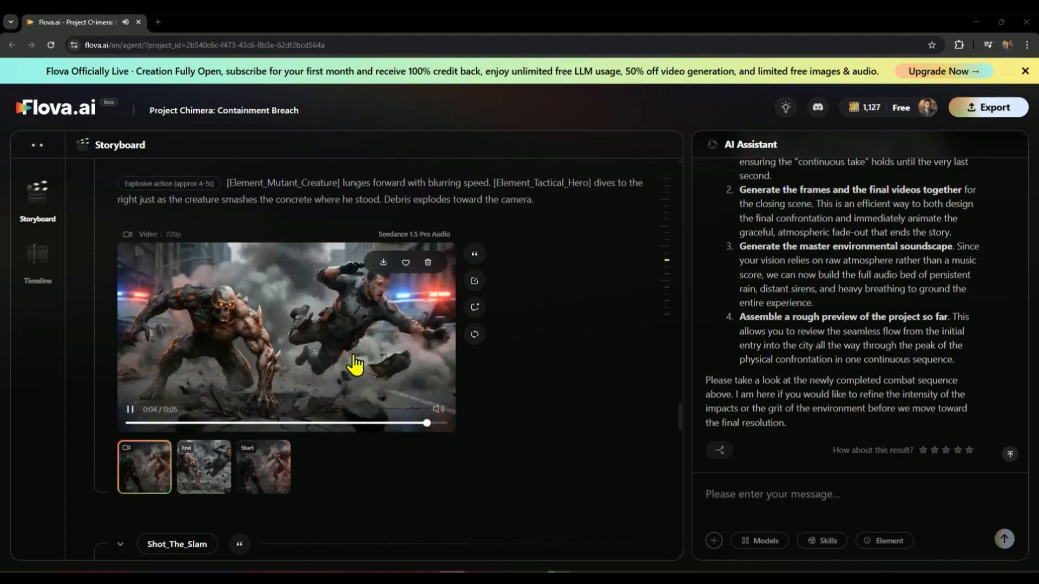
pyautogui.scroll(-6, 355, 365)
pyautogui.click(303, 398)
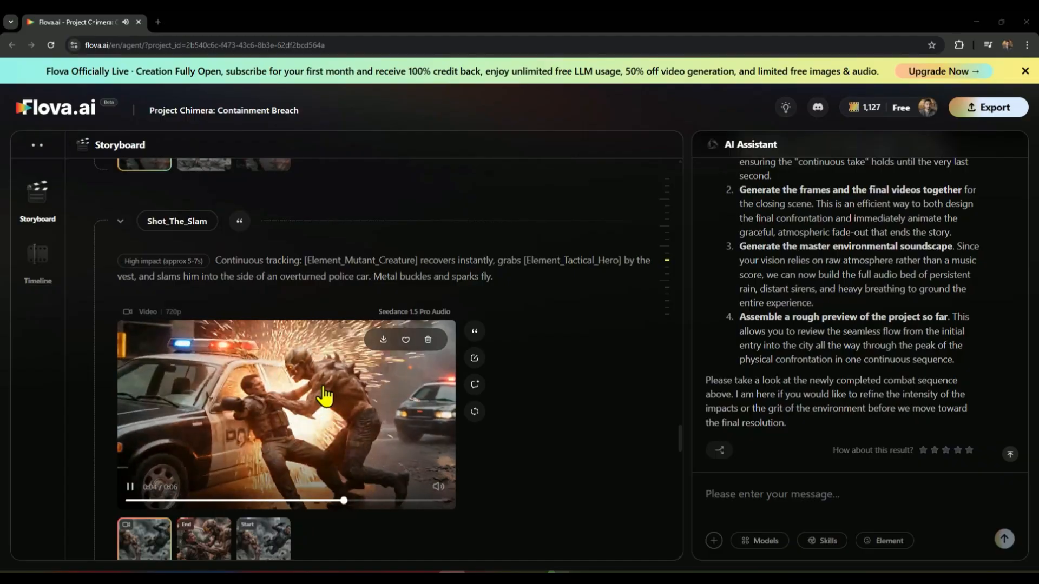
# Step: Play the generated Shot_The_Throw clip and review the Shot_Recovery_Rise clip that follows it in the storyboard
pyautogui.scroll(-2, 324, 396)
pyautogui.scroll(-5, 324, 397)
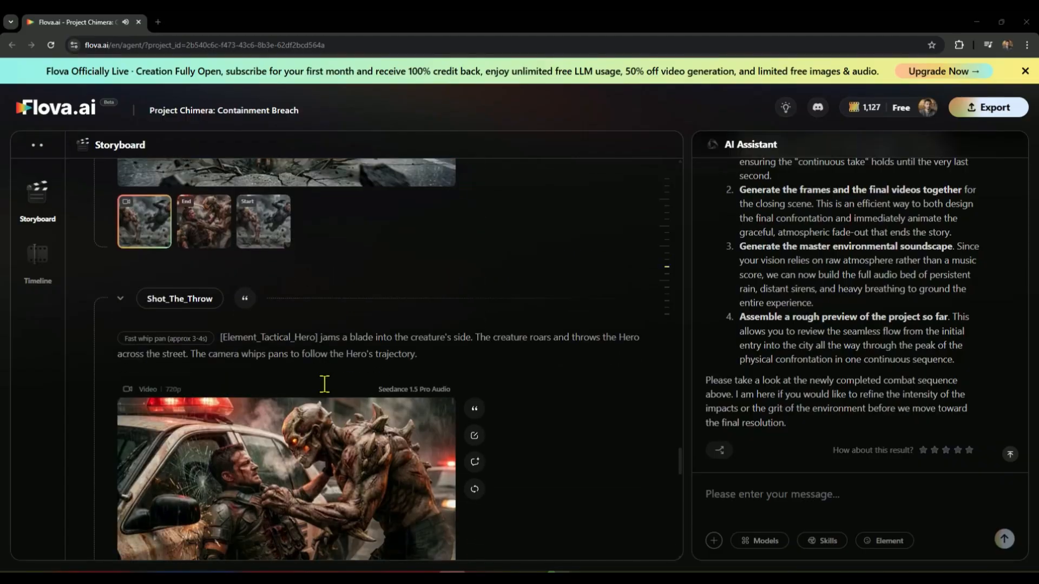
pyautogui.click(290, 398)
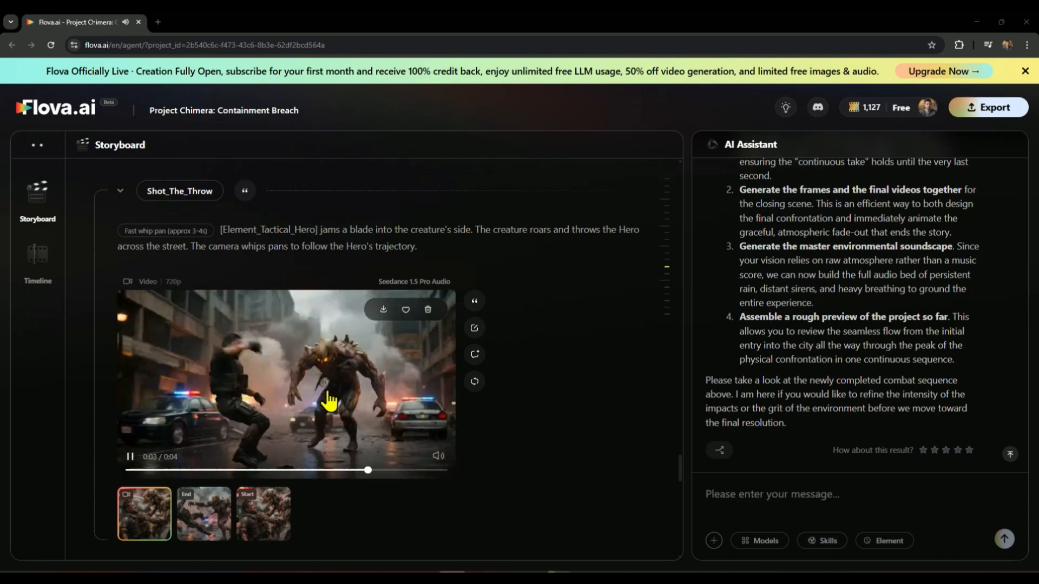
pyautogui.scroll(-2, 329, 401)
pyautogui.scroll(-5, 329, 385)
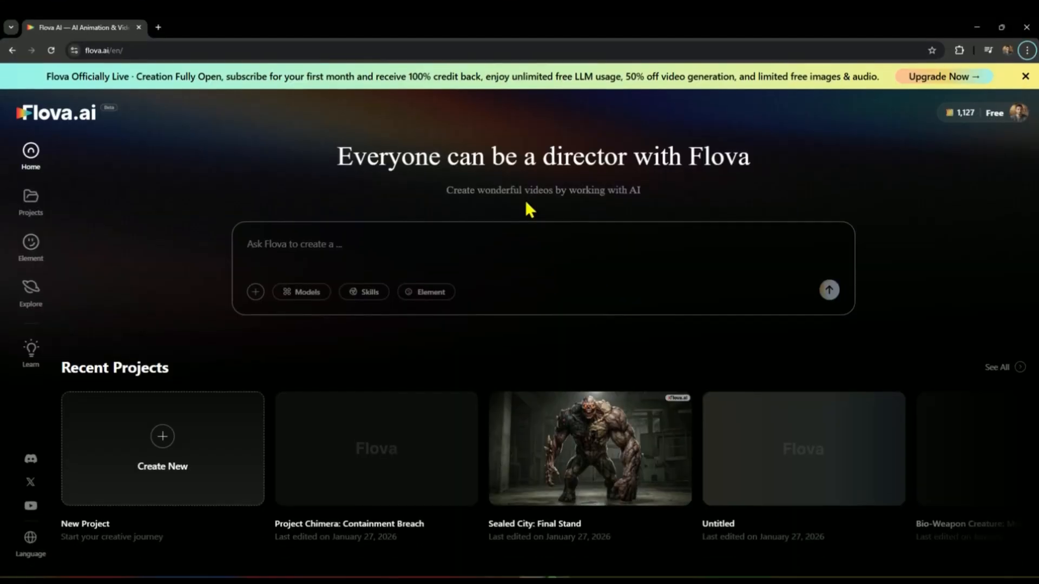
pyautogui.scroll(-3, 524, 198)
pyautogui.scroll(-3, 525, 194)
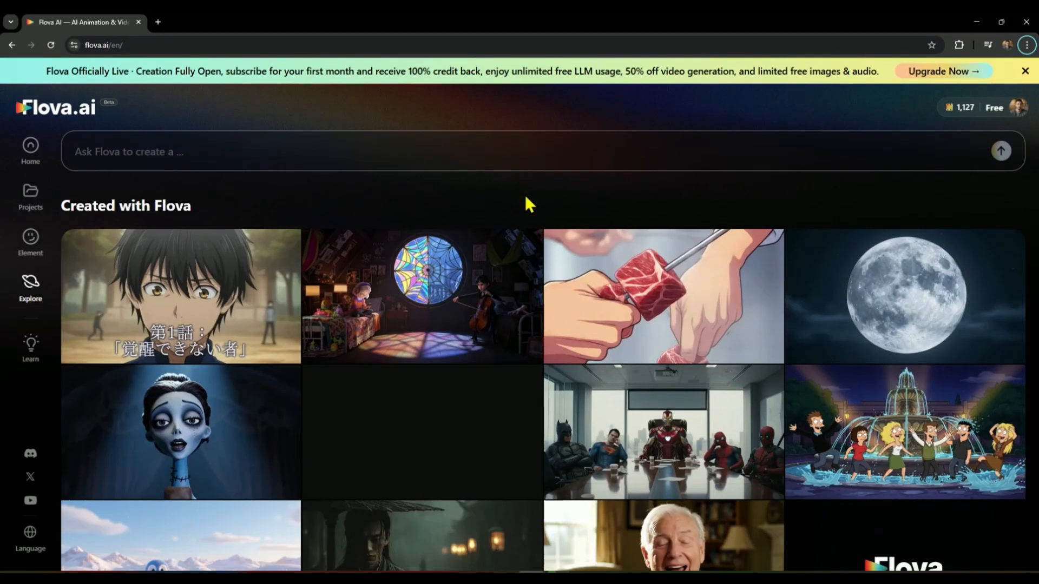
pyautogui.scroll(6, 522, 182)
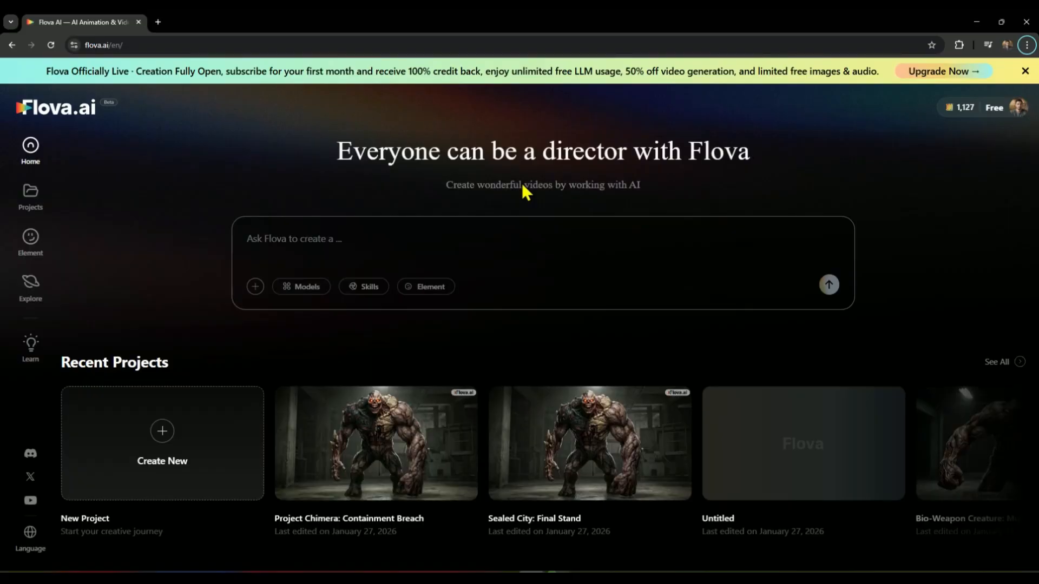